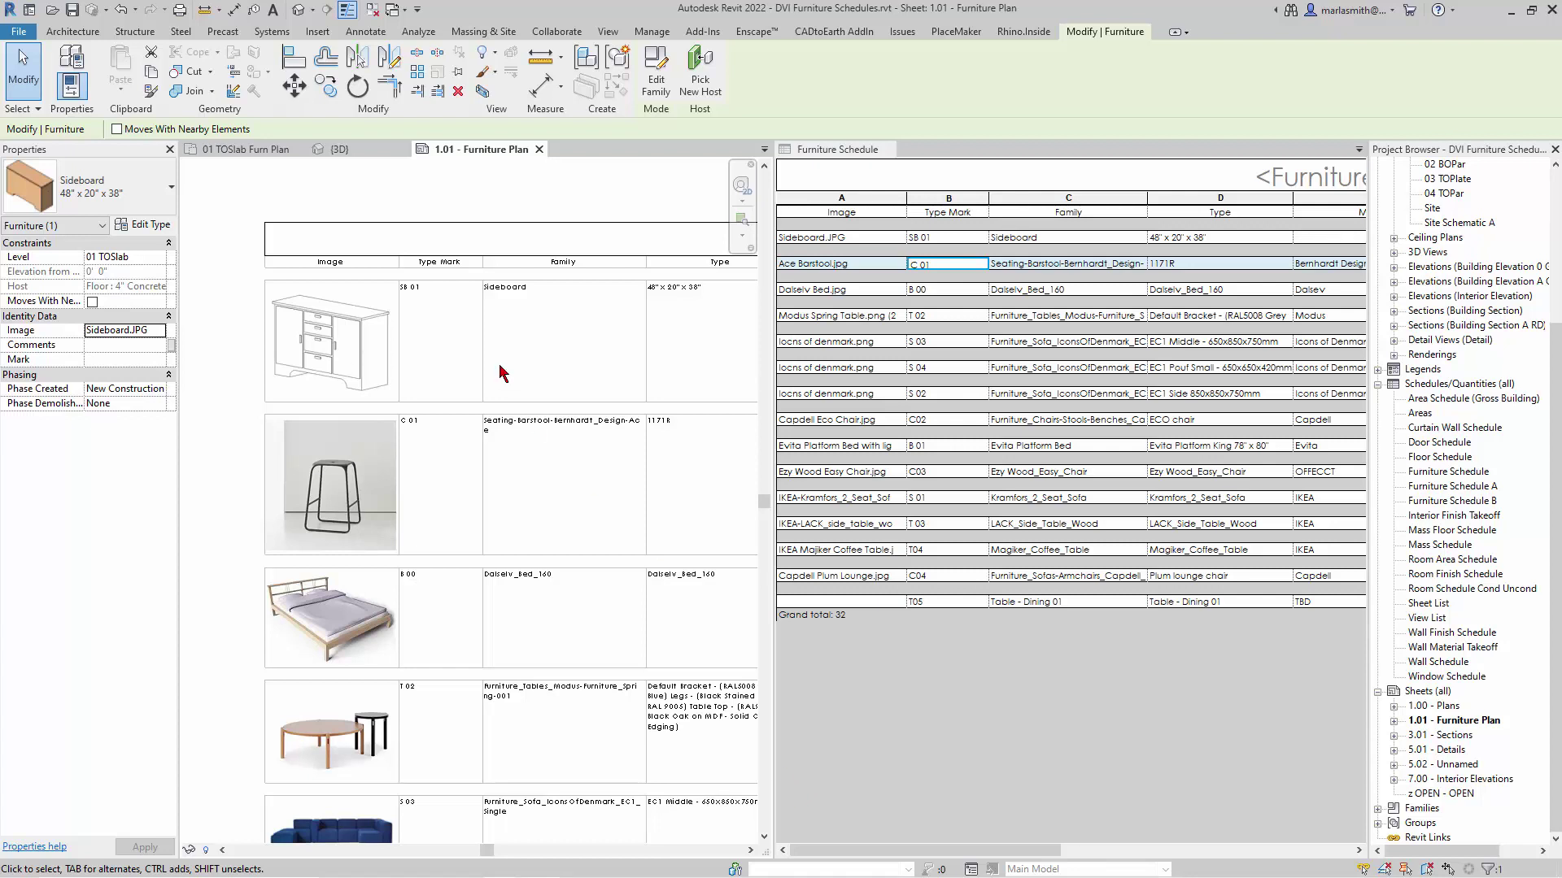
Select the SB 01 sideboard in the 01 TOSlab Furn Plan view
click(241, 155)
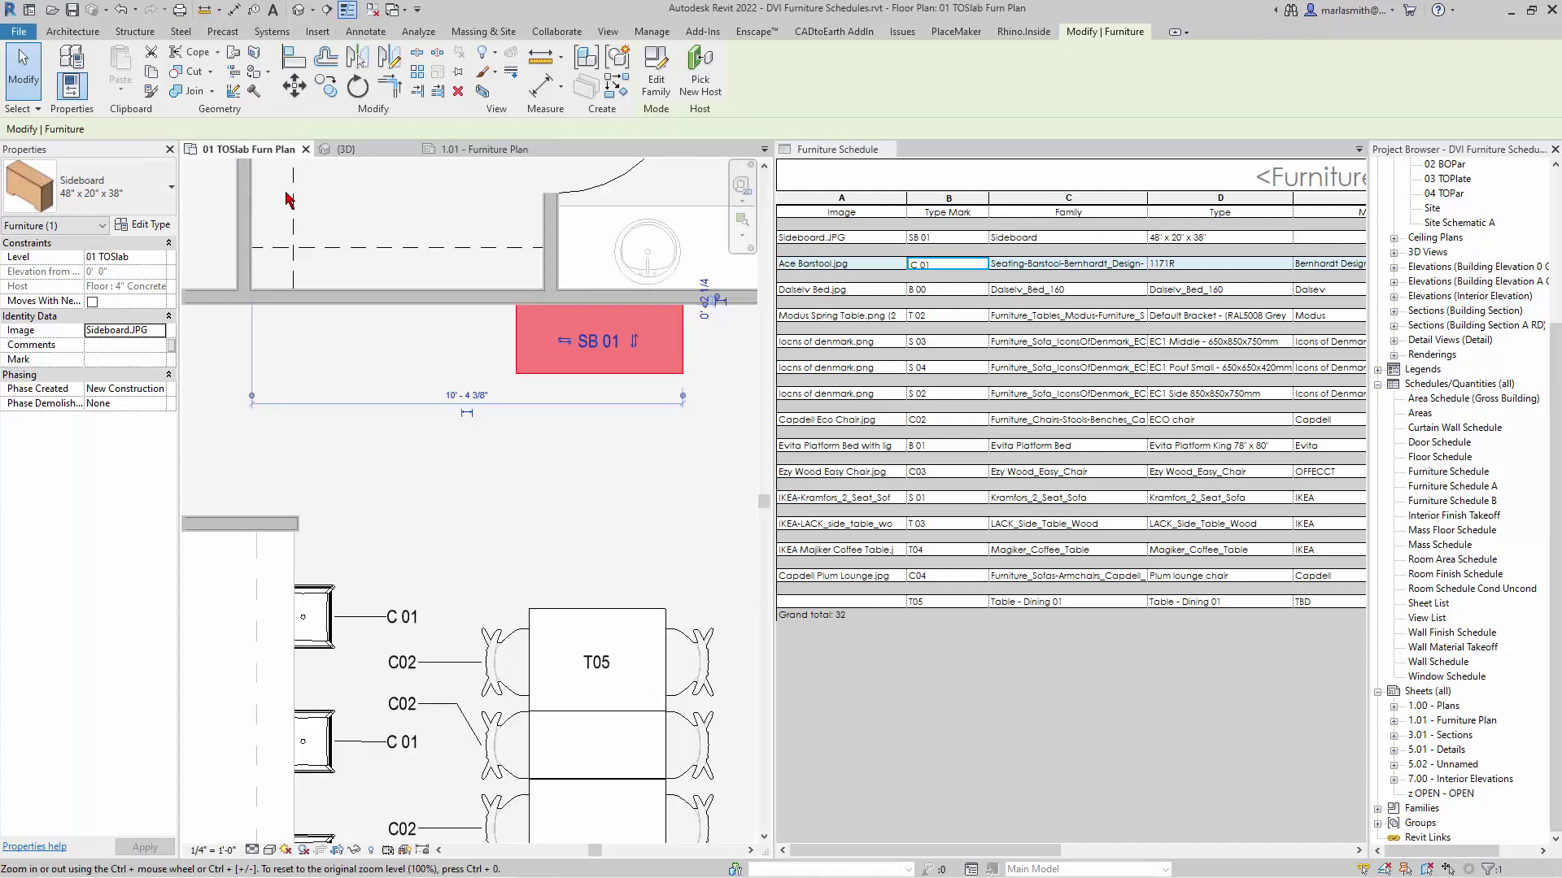
click(590, 447)
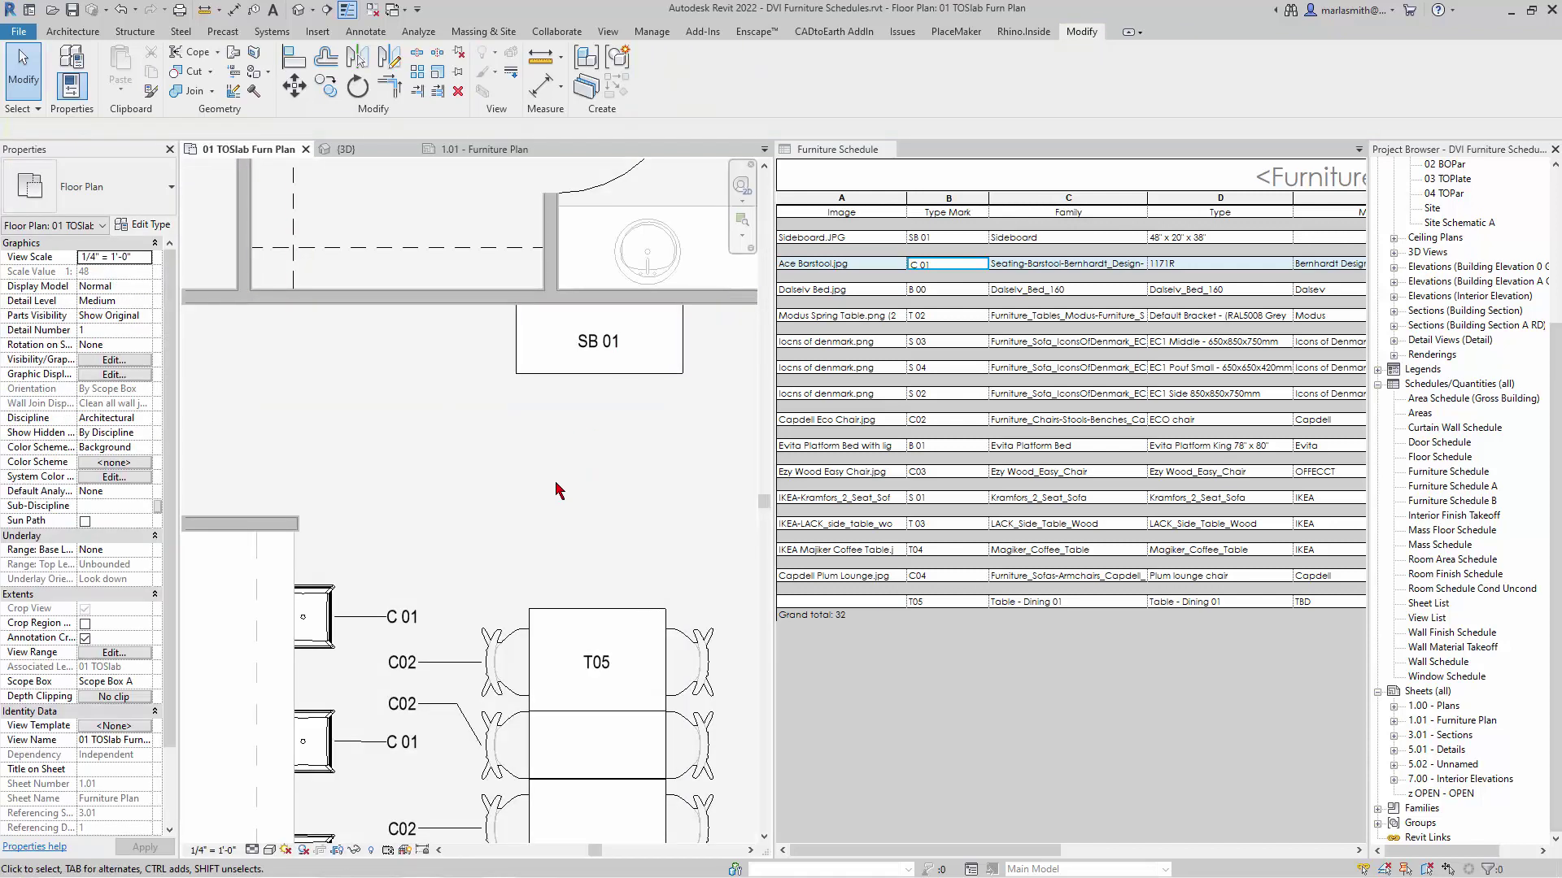
click(587, 384)
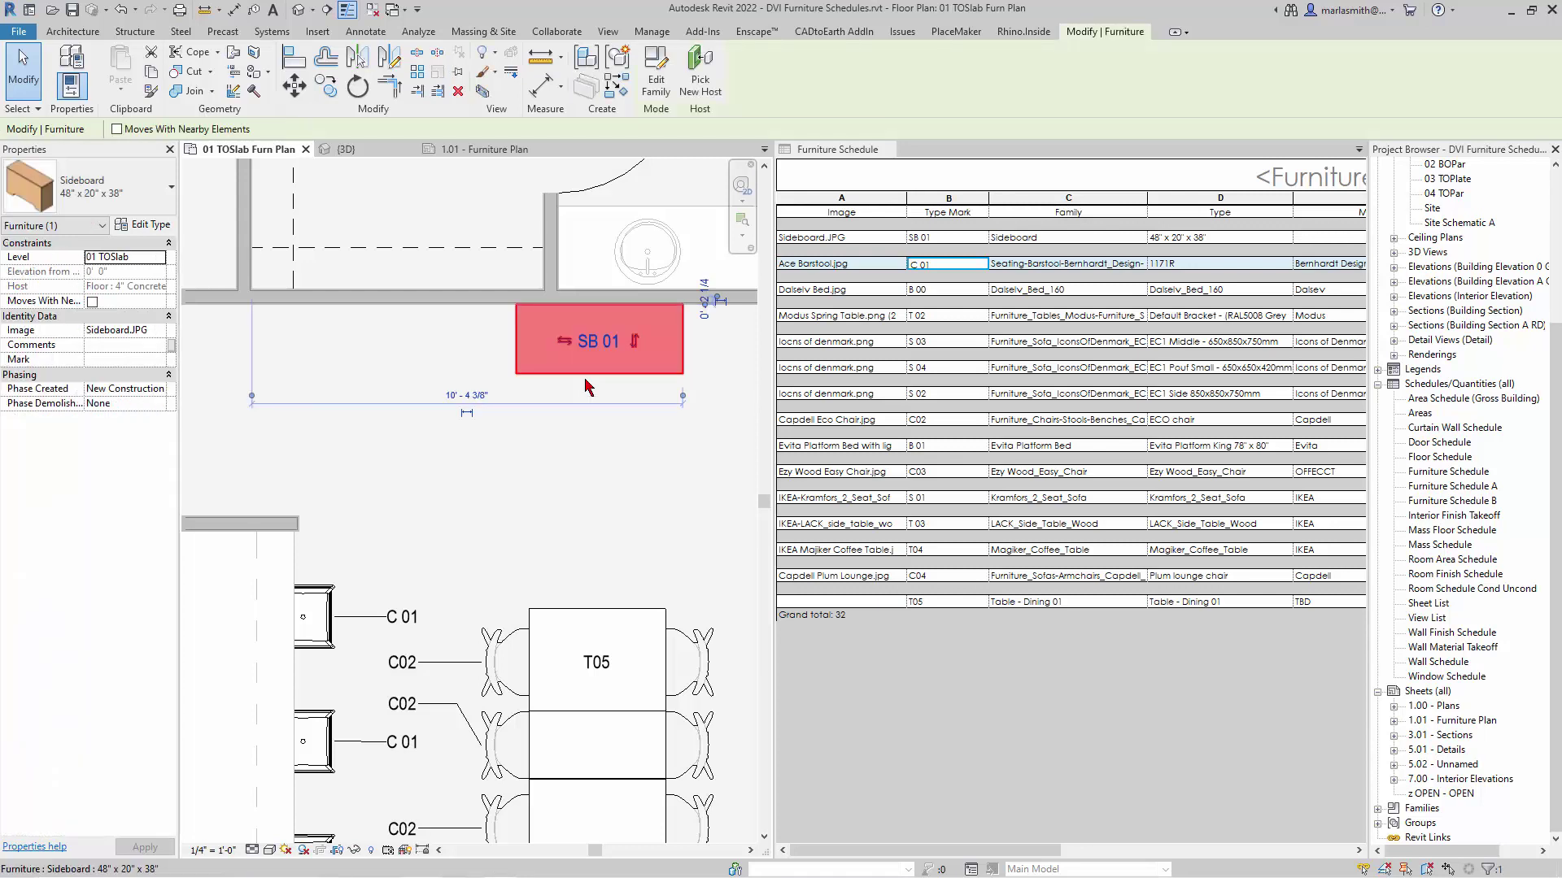
Open the Sideboard family for editing and select its main cabinet extrusion
click(656, 85)
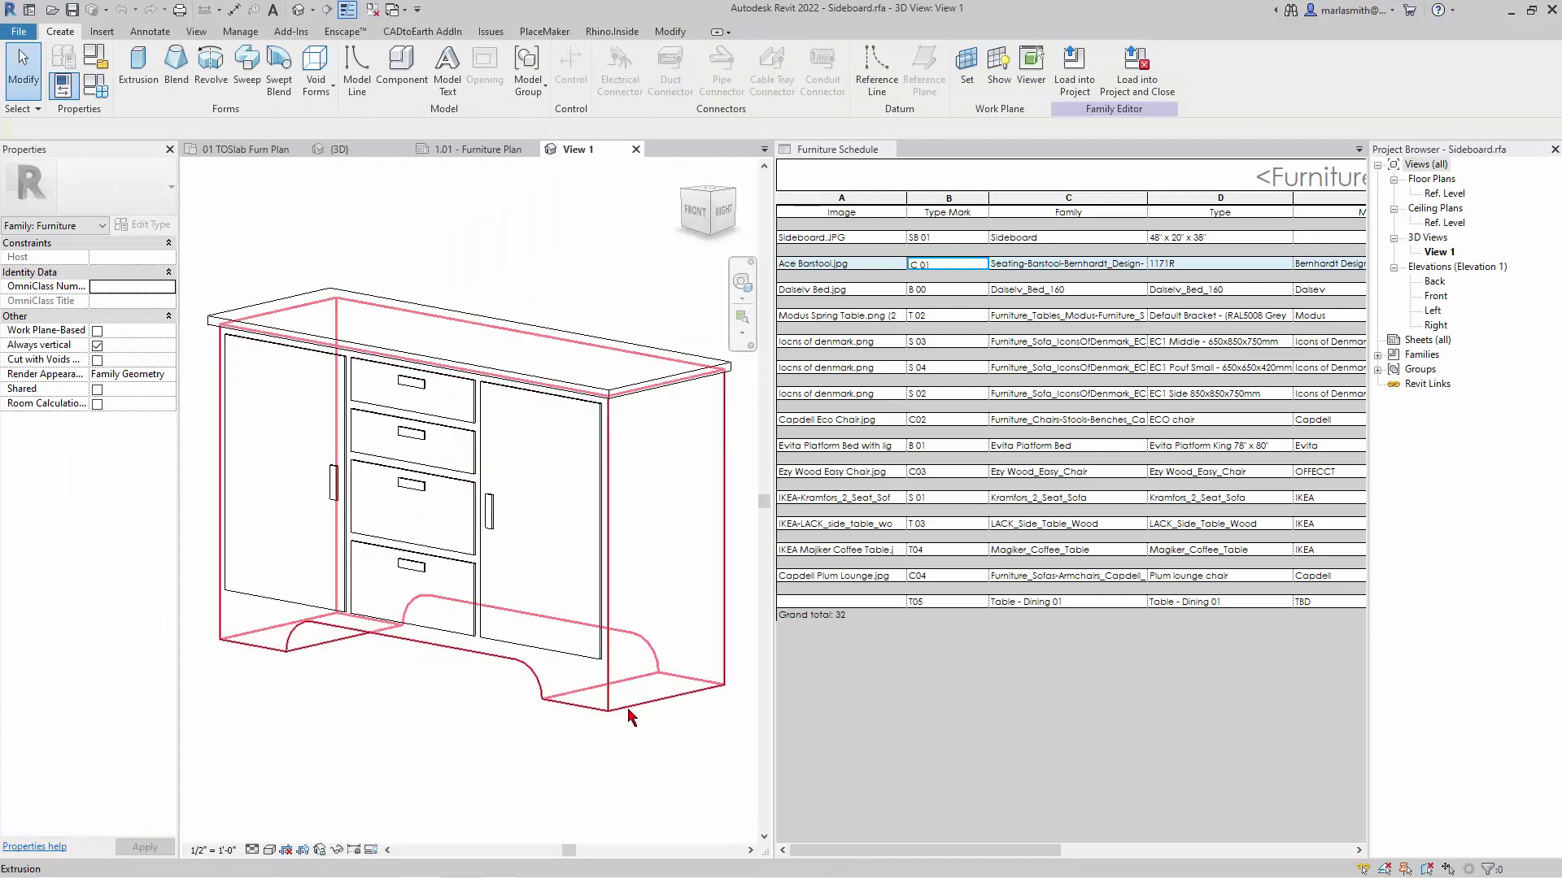
click(633, 706)
click(530, 742)
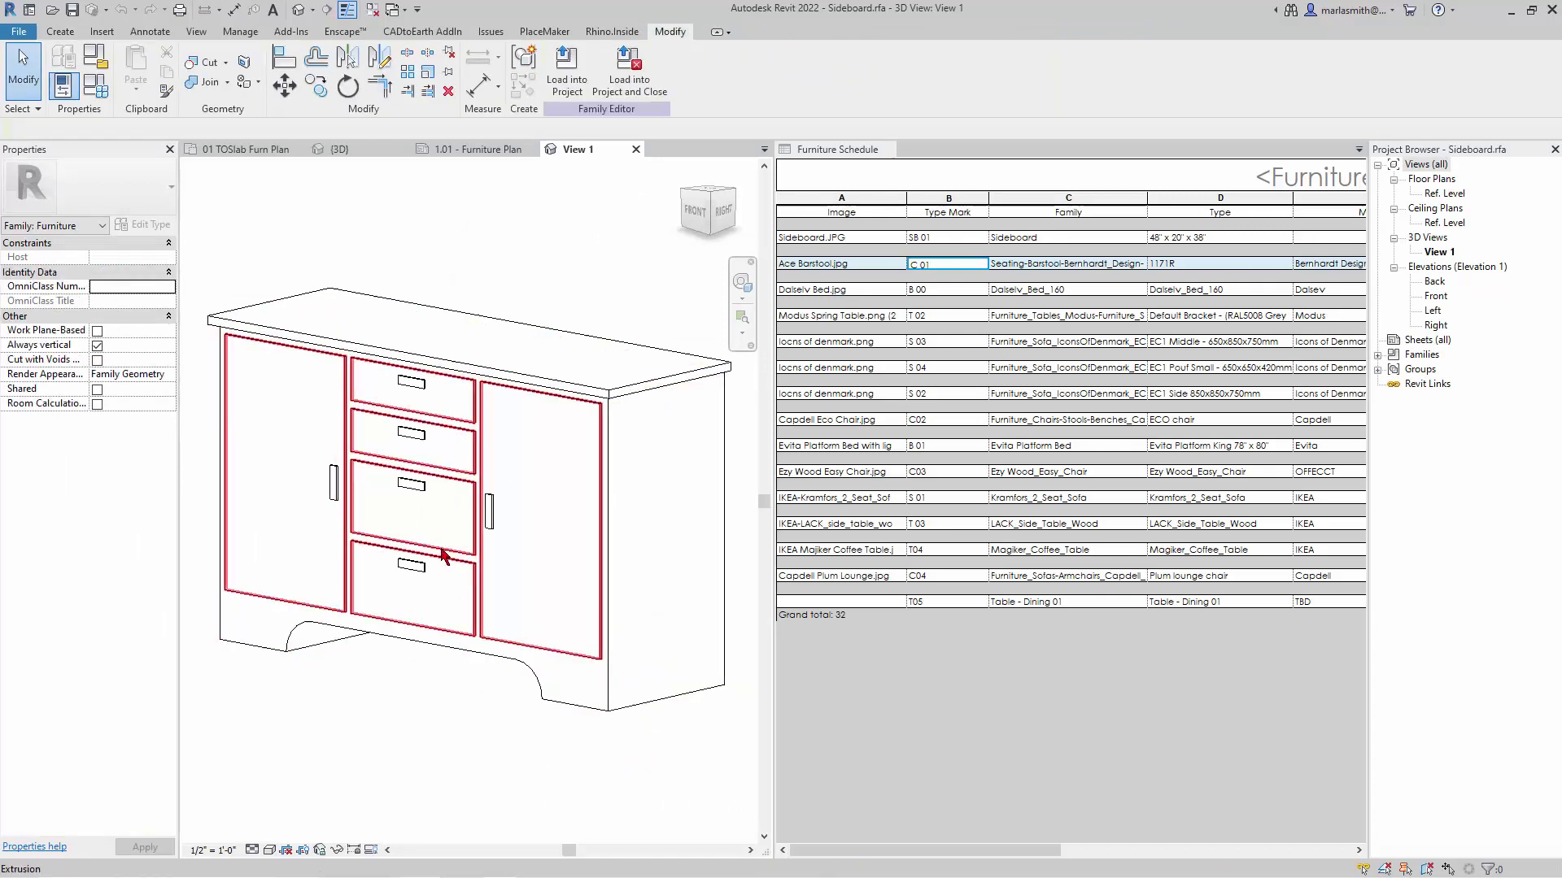
click(616, 719)
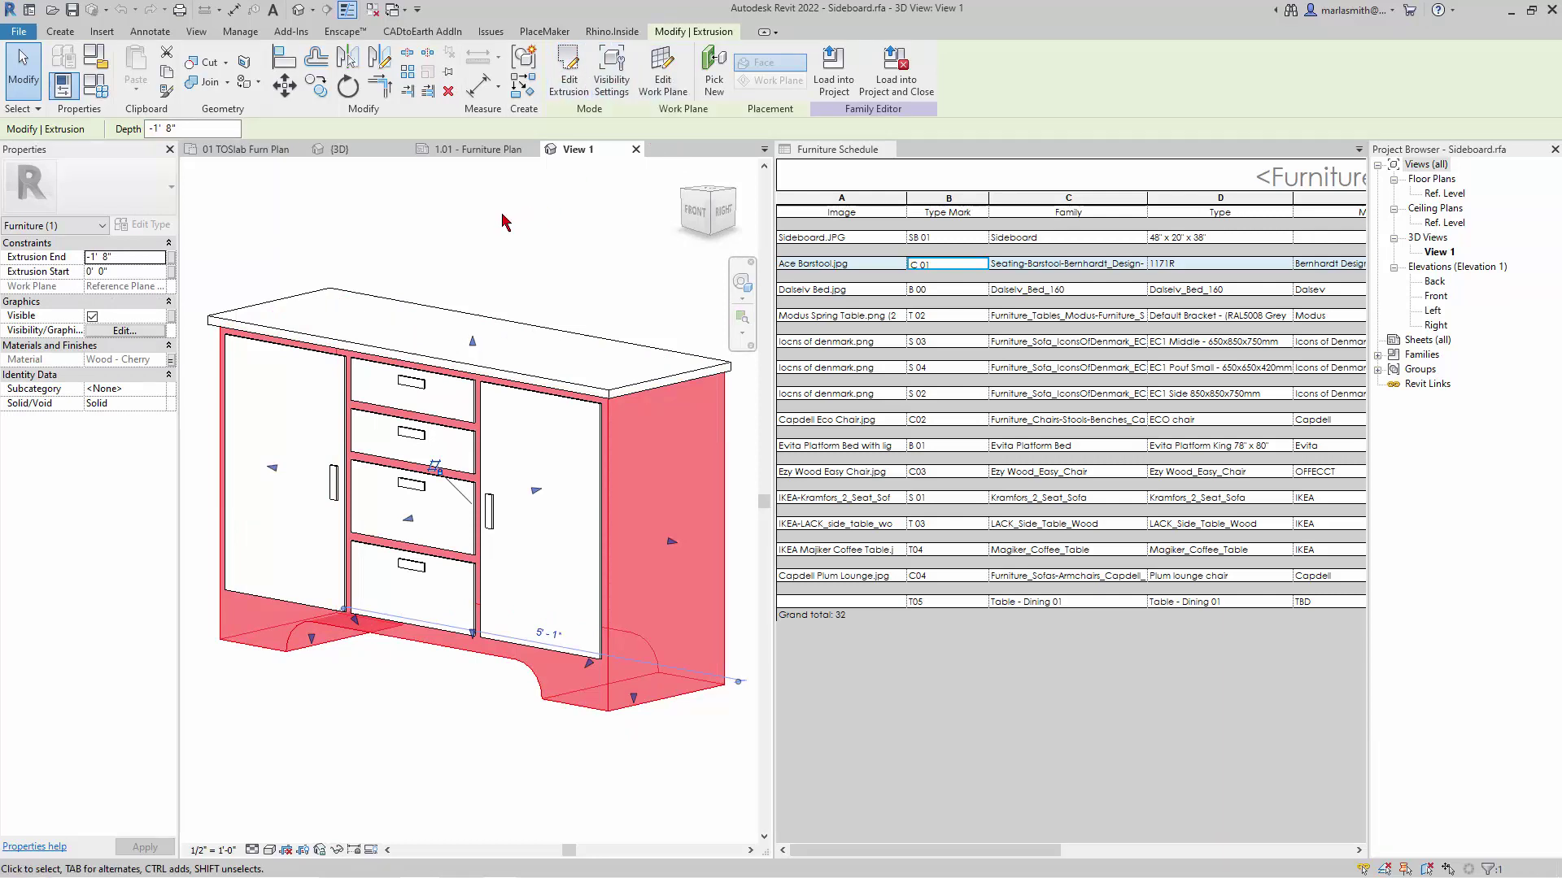
Turn off Plan/RCP visibility for the cabinet extrusion, leaving Front/Back and Left/Right on
click(615, 95)
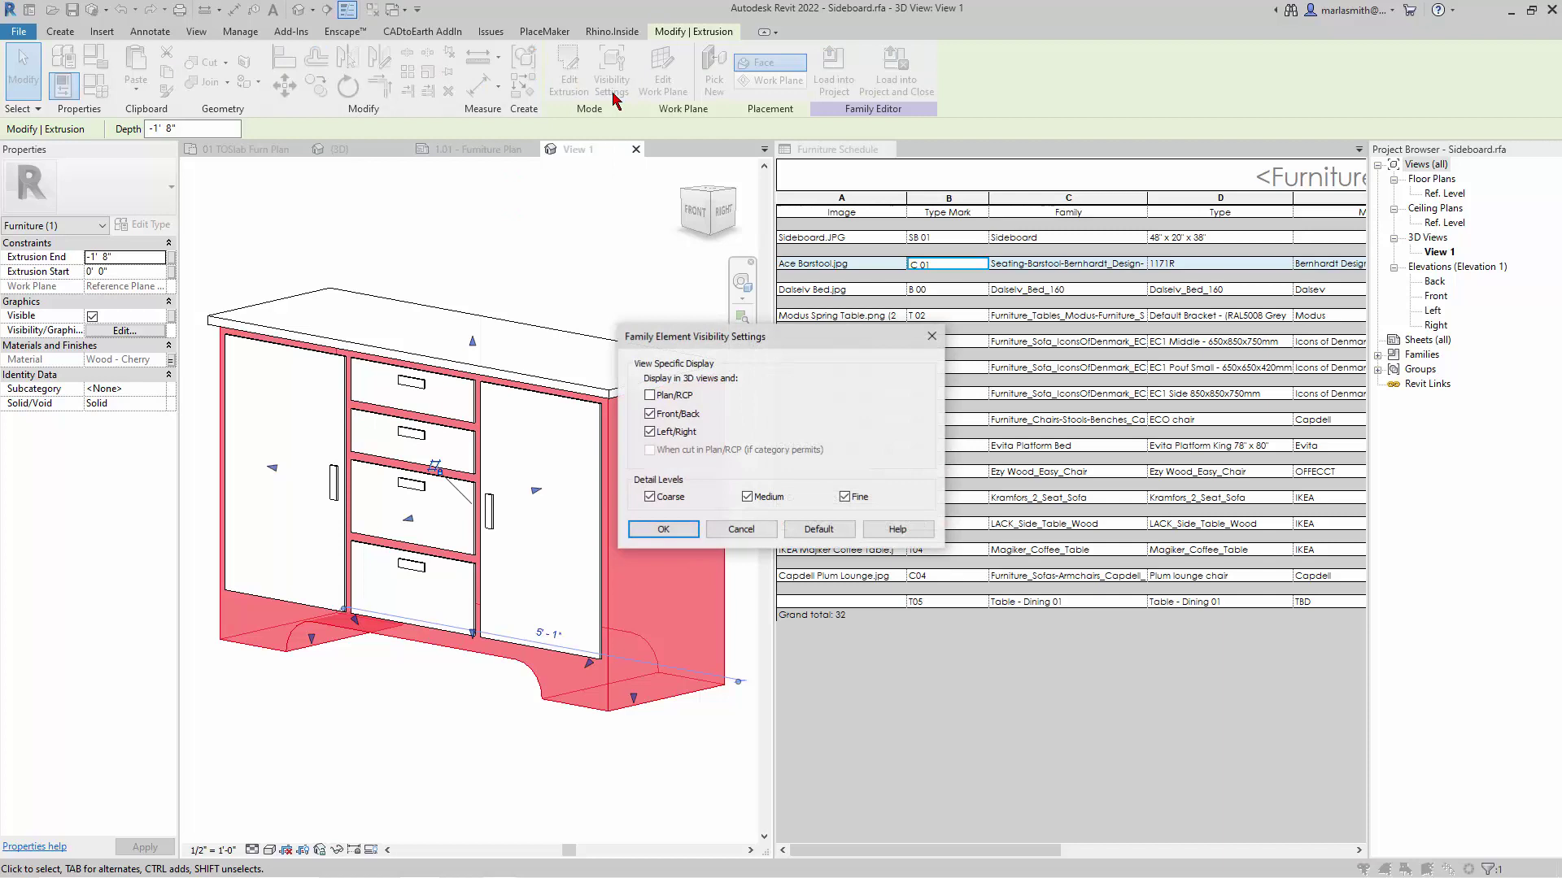
click(652, 398)
click(663, 530)
click(587, 268)
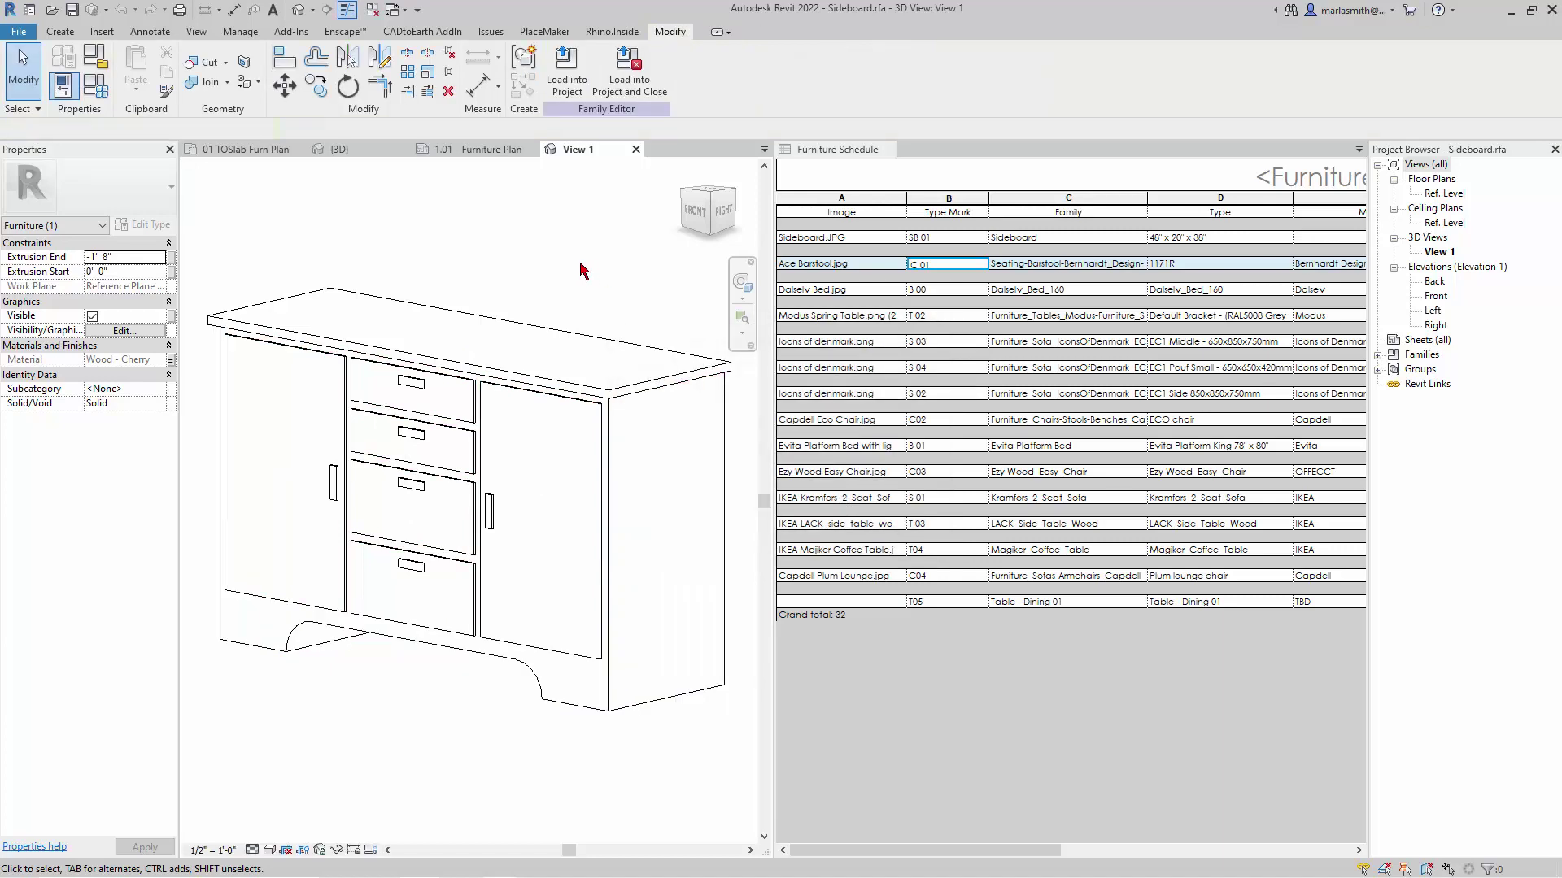
Open the Ref. Level plan in Hidden Line style and window-select the whole sideboard
double_click(1444, 195)
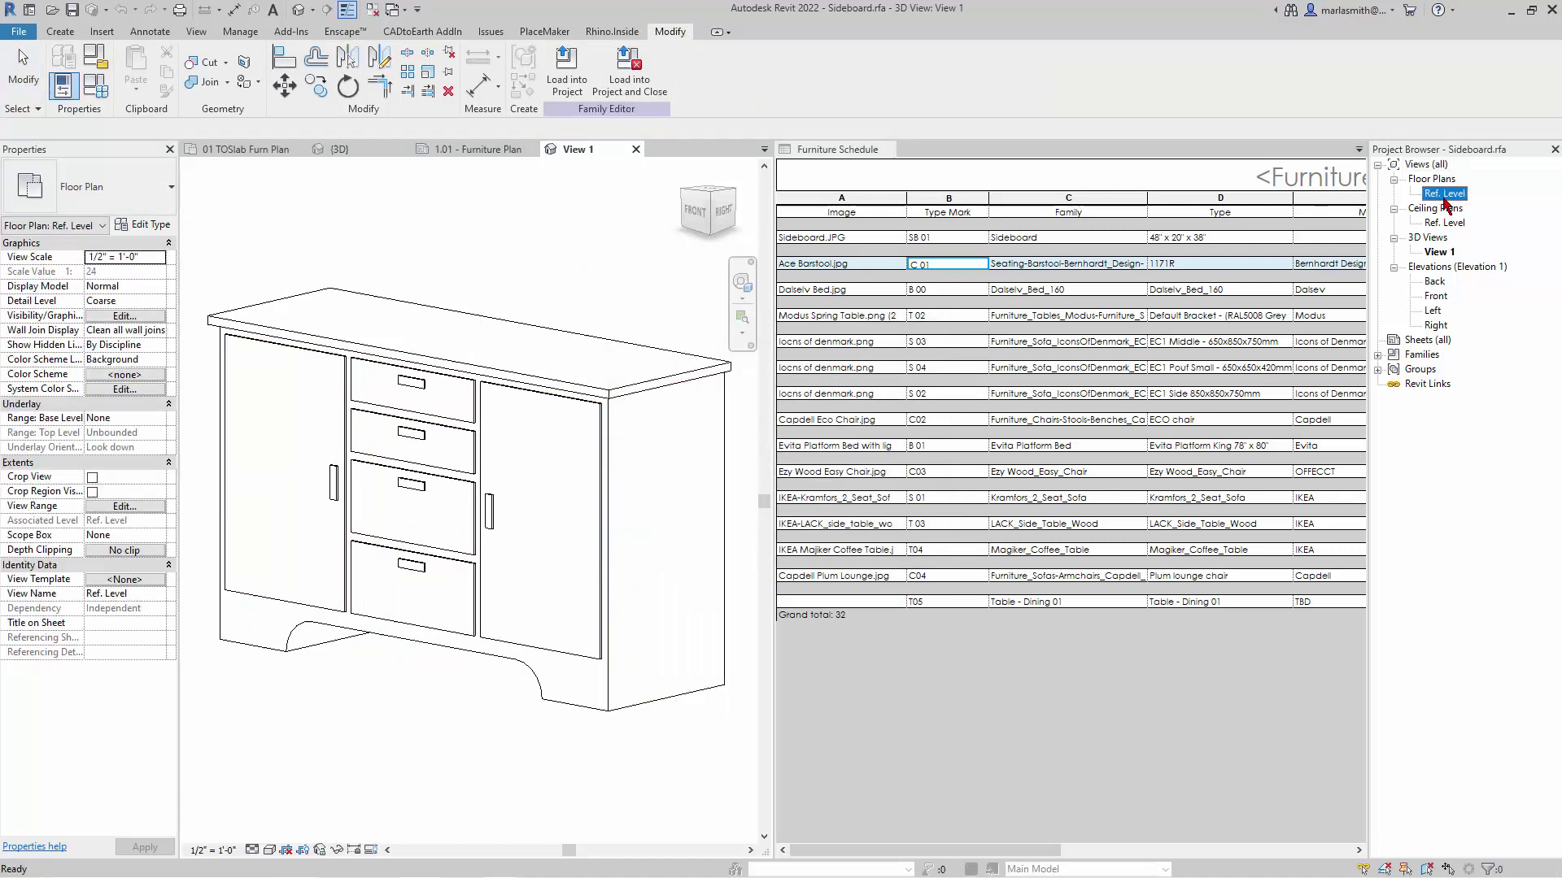
scroll(446, 657, up, 2)
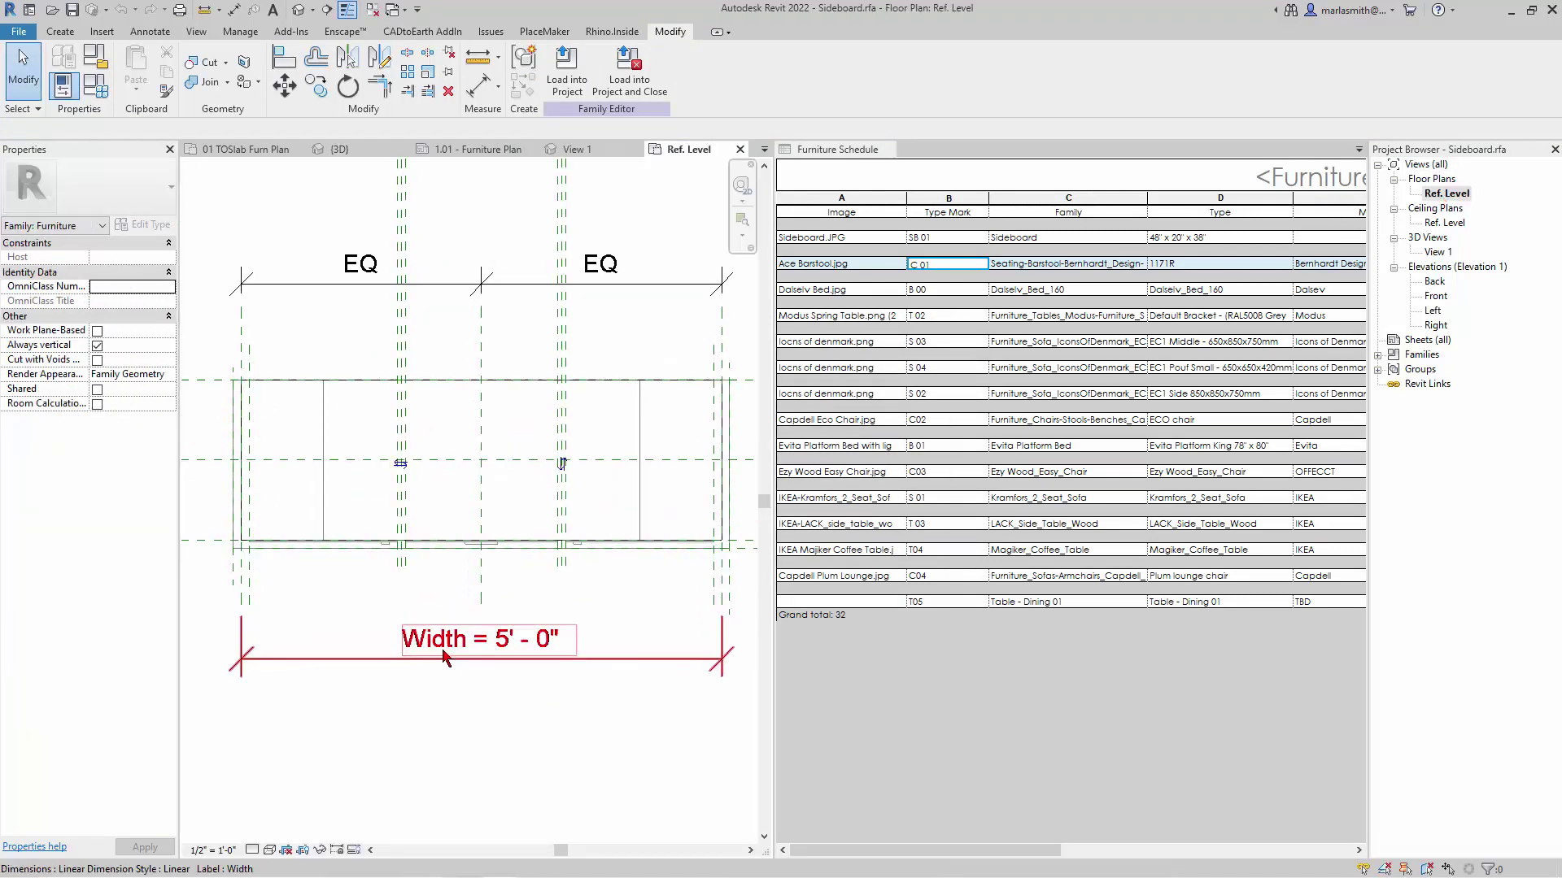
click(269, 850)
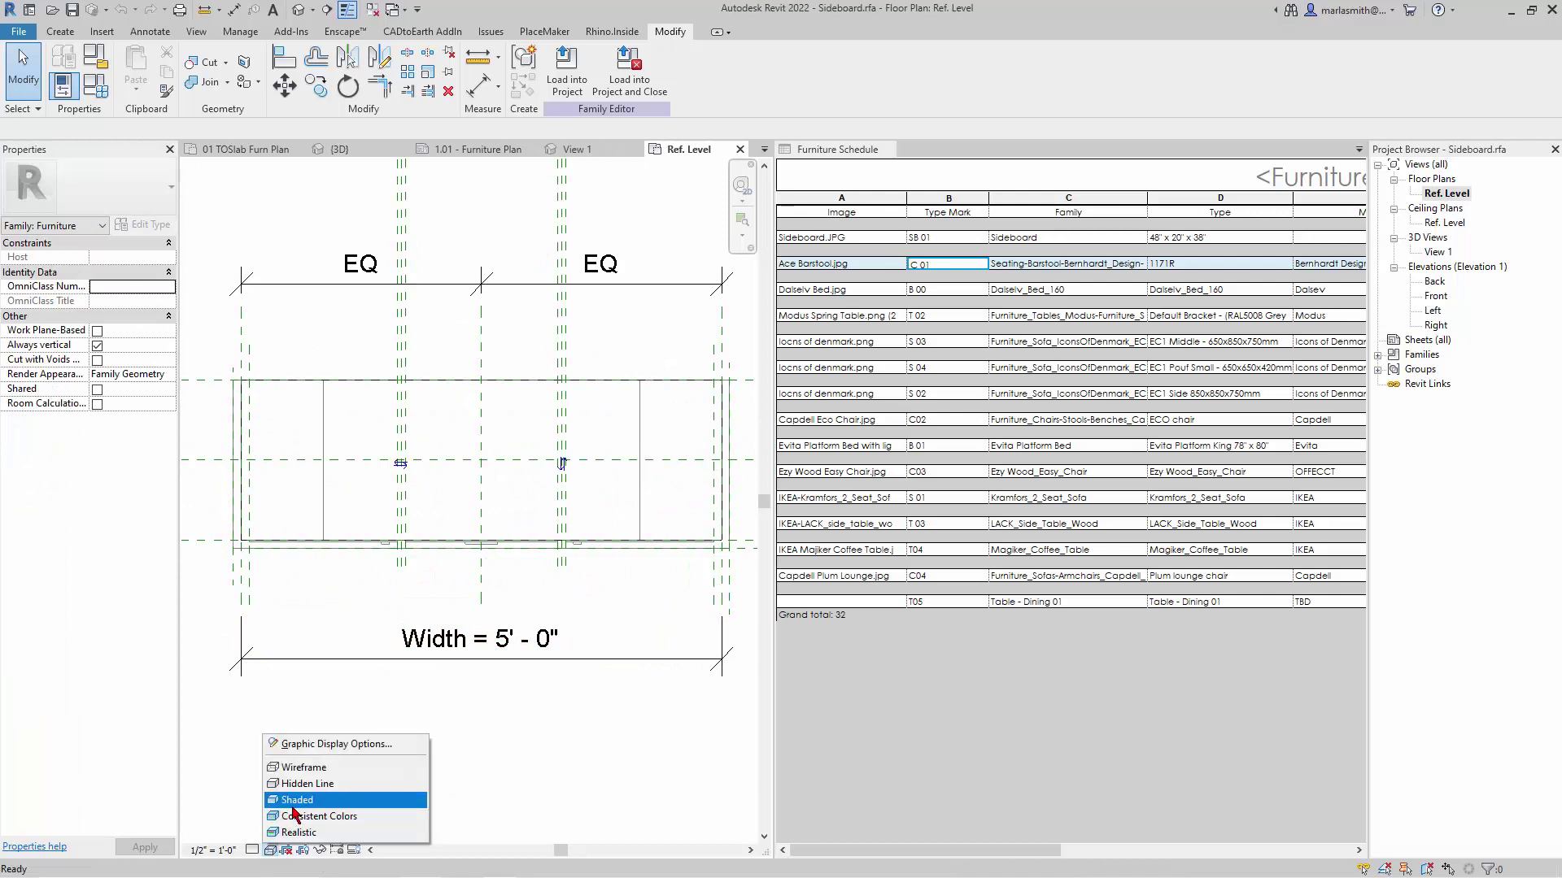
click(298, 785)
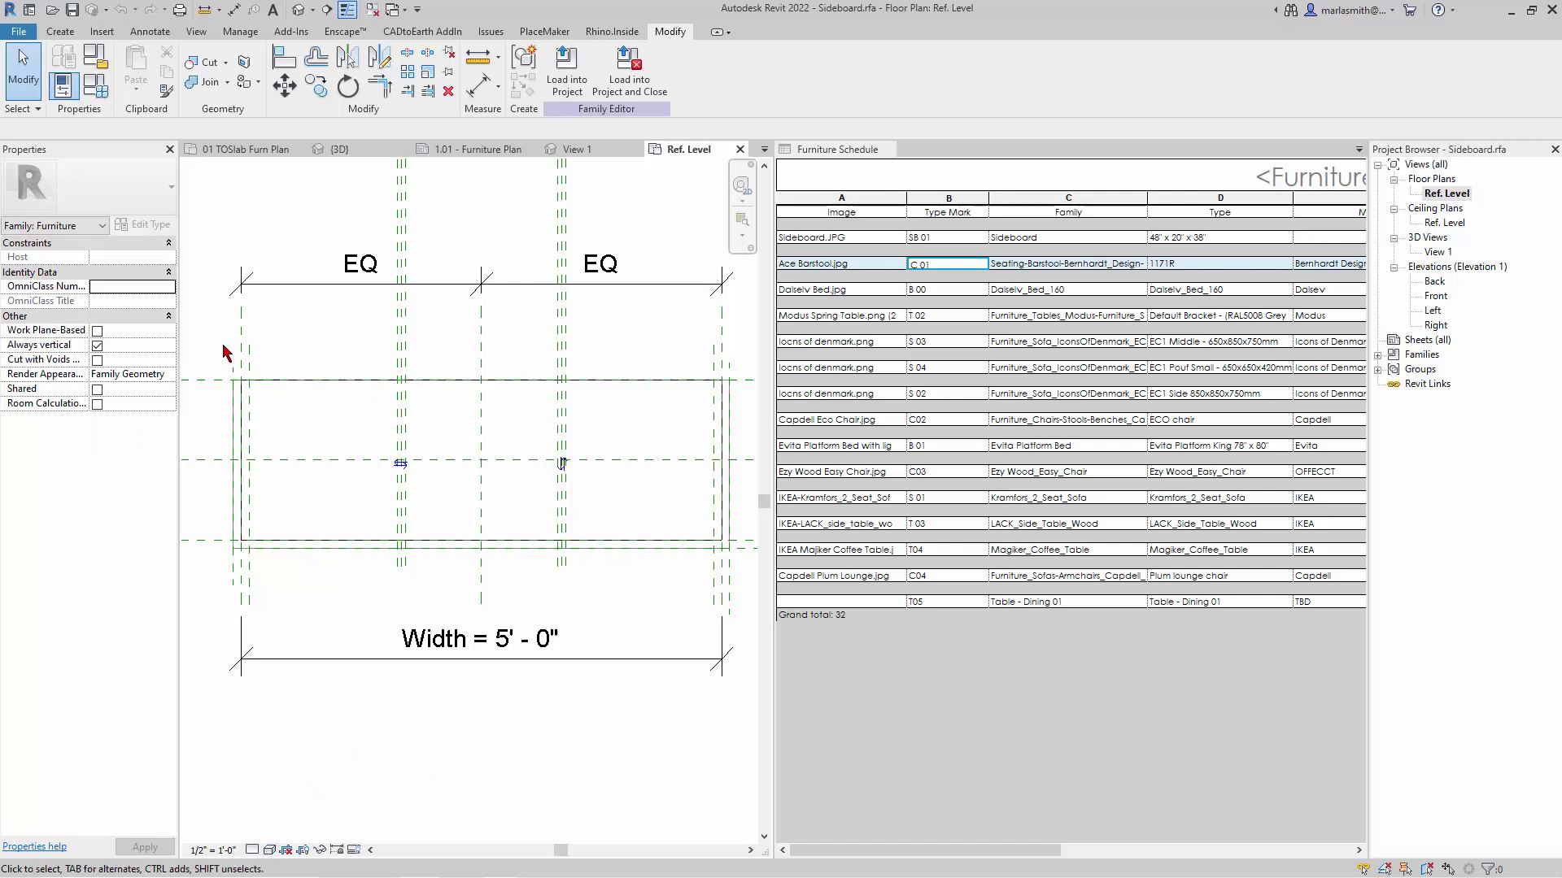
scroll(222, 350, down, 2)
drag(209, 348, 597, 512)
Filter Furniture and Reference Planes out of the current selection
click(560, 65)
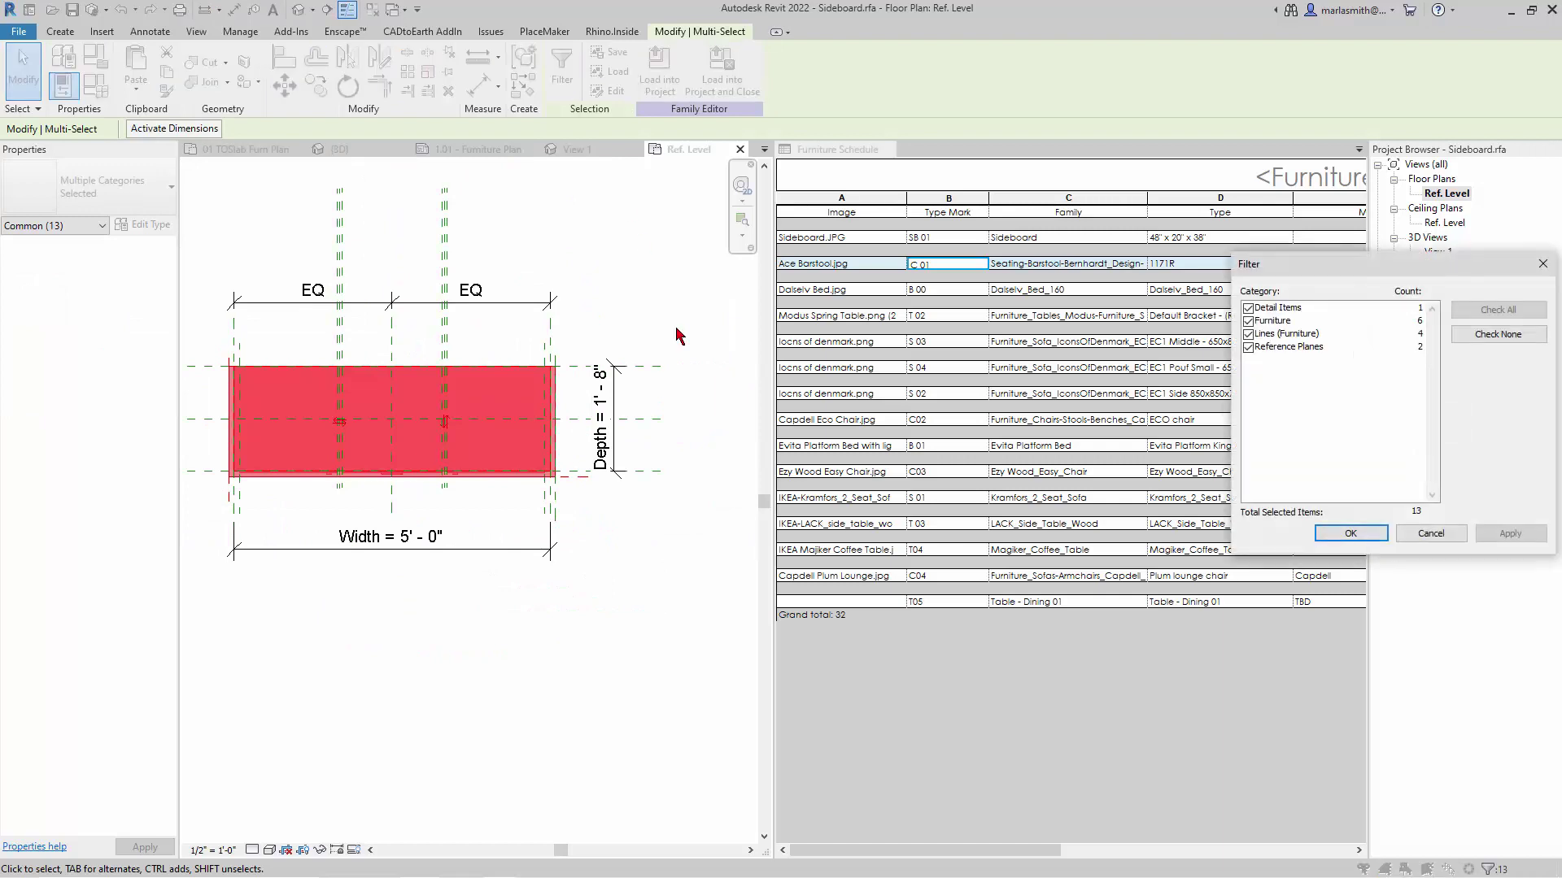
drag(1414, 270, 627, 217)
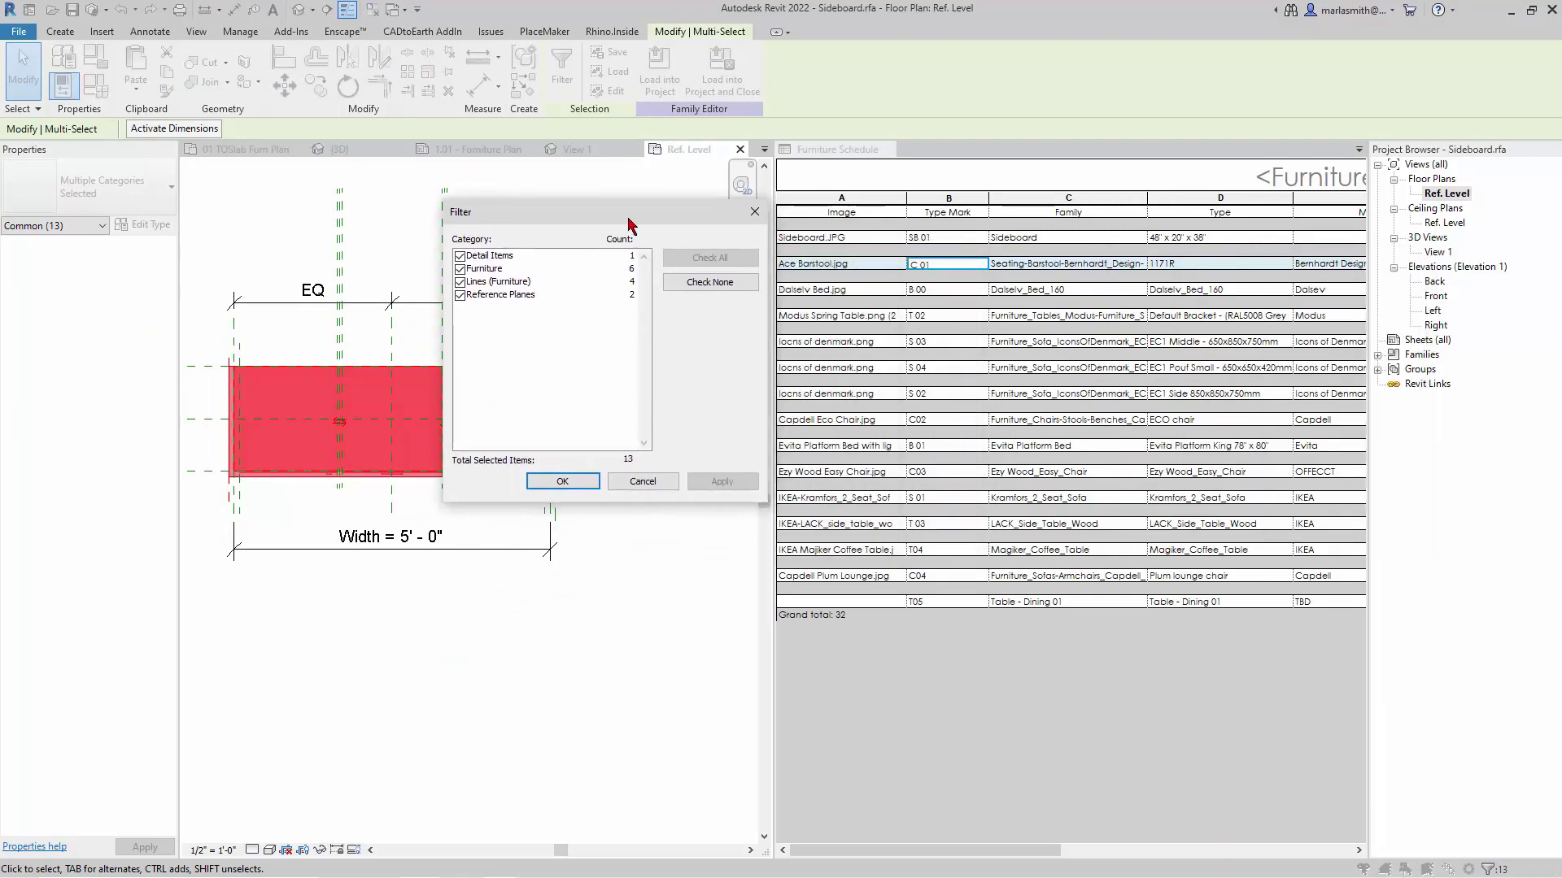
click(459, 268)
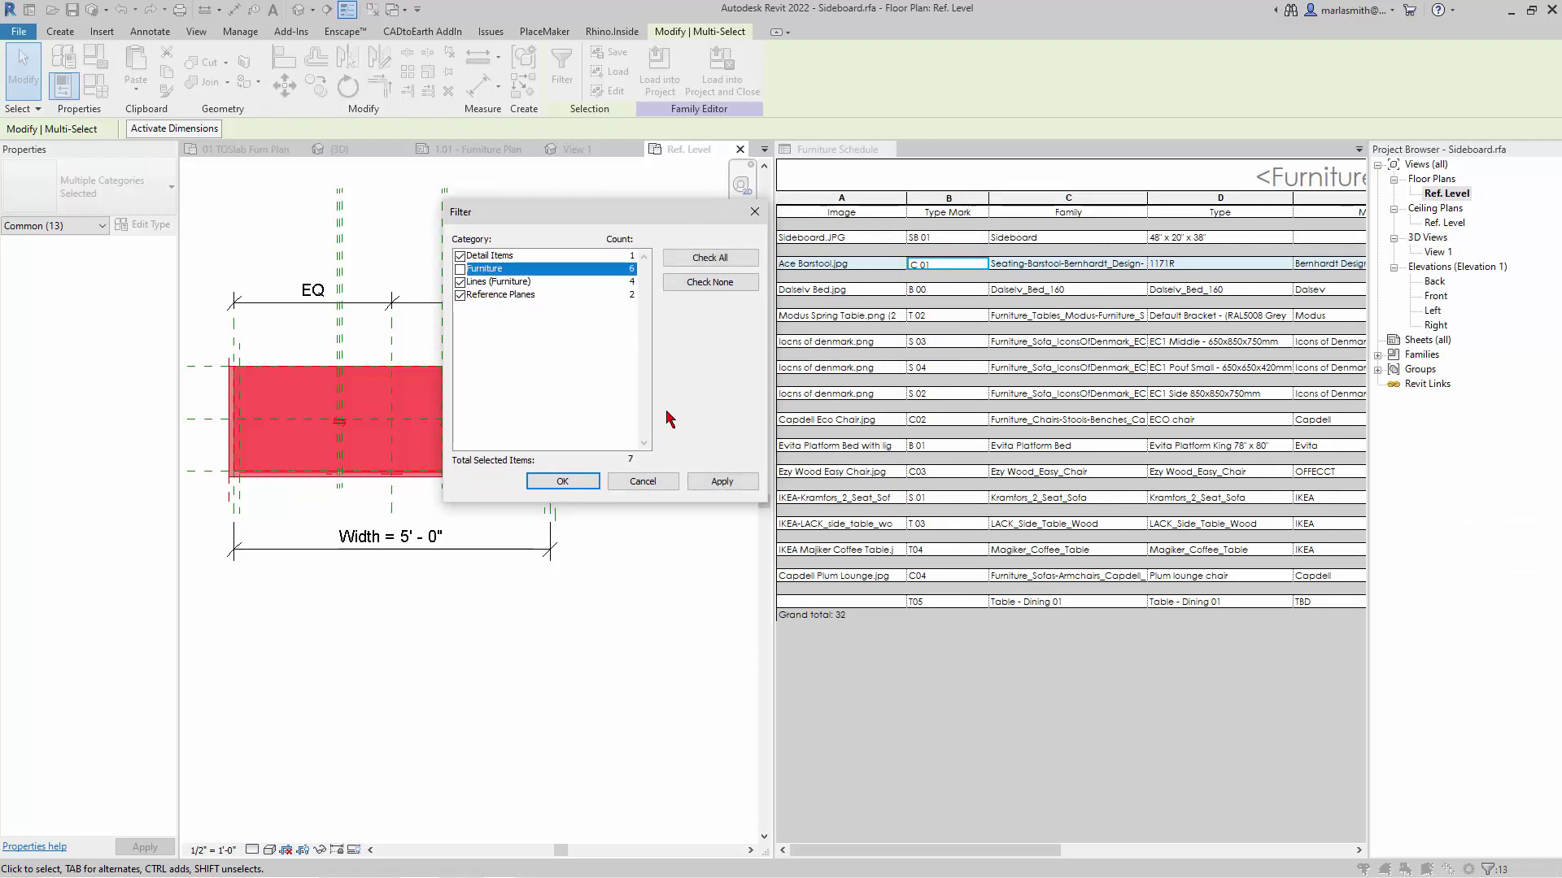
click(459, 295)
click(590, 482)
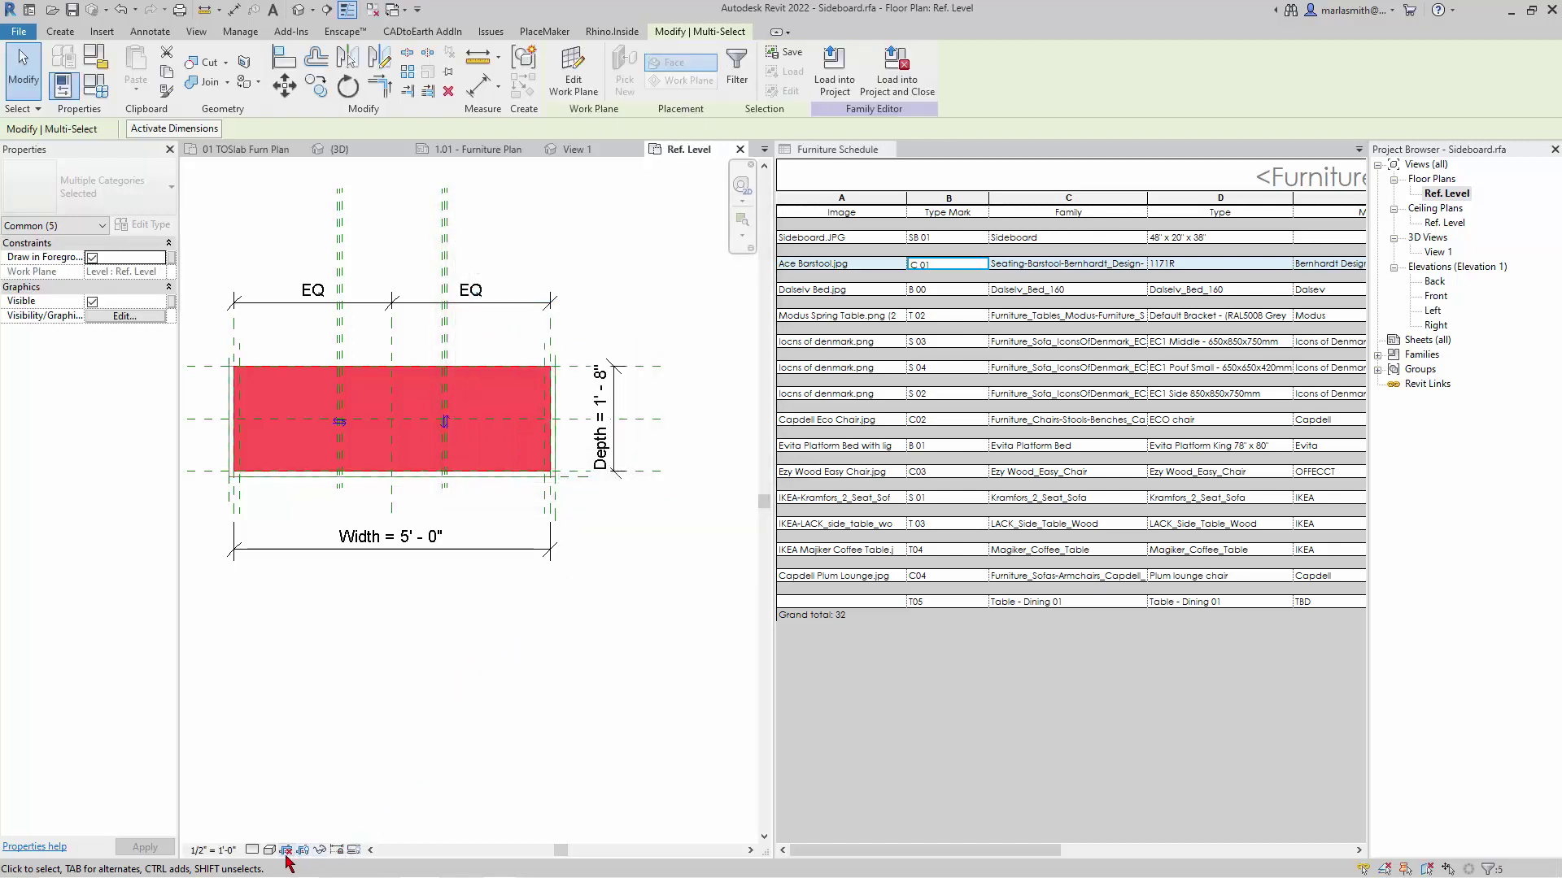
Reselect the sideboard and filter it down to Detail Items and Lines (Furniture) only
click(303, 850)
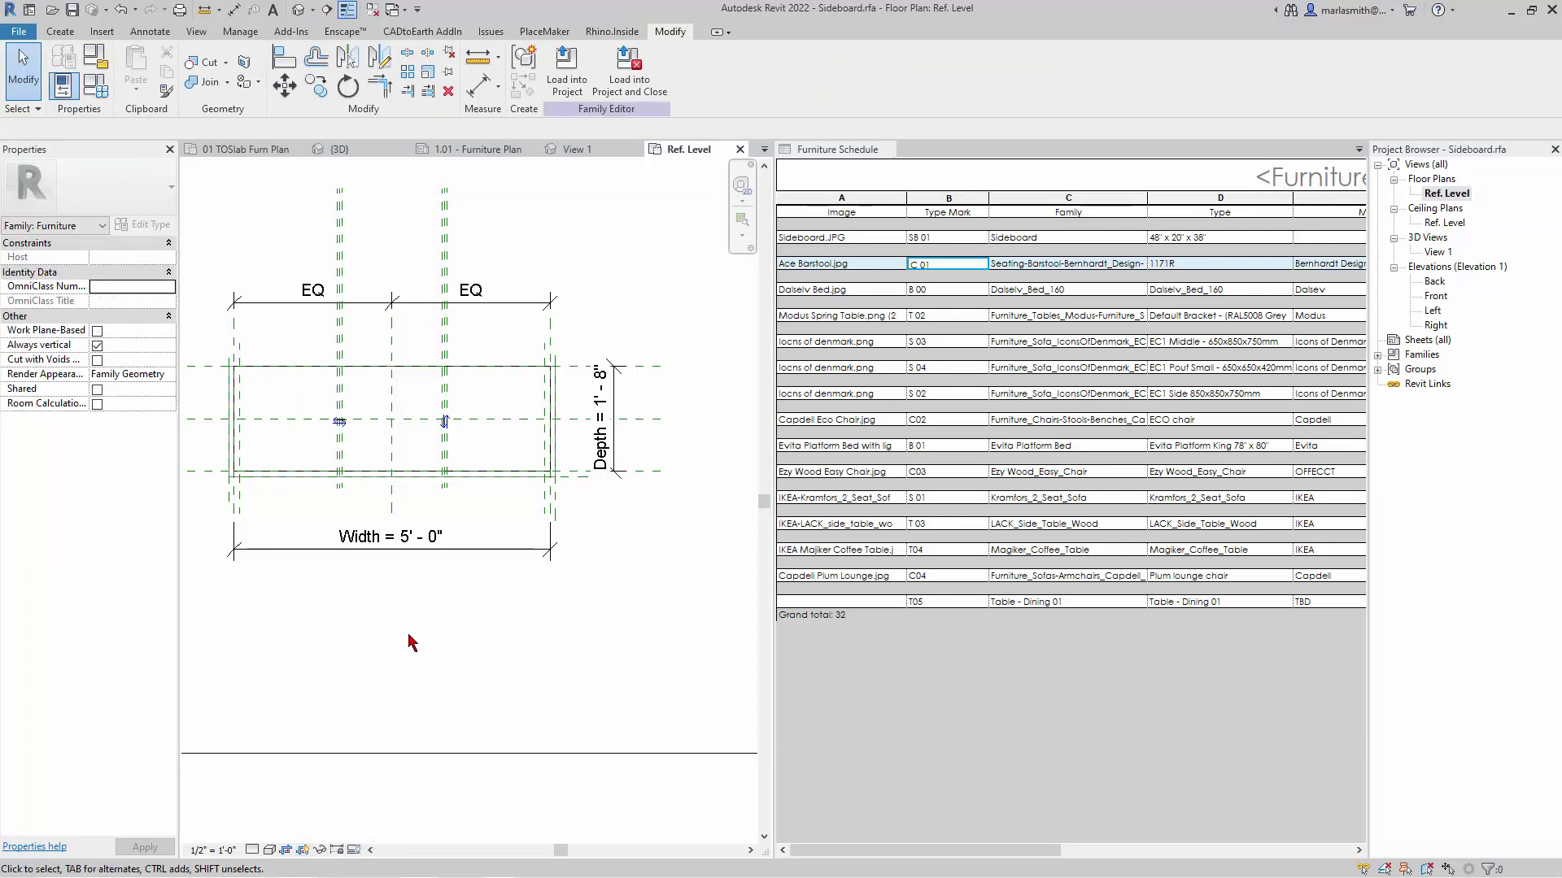
drag(206, 248, 683, 639)
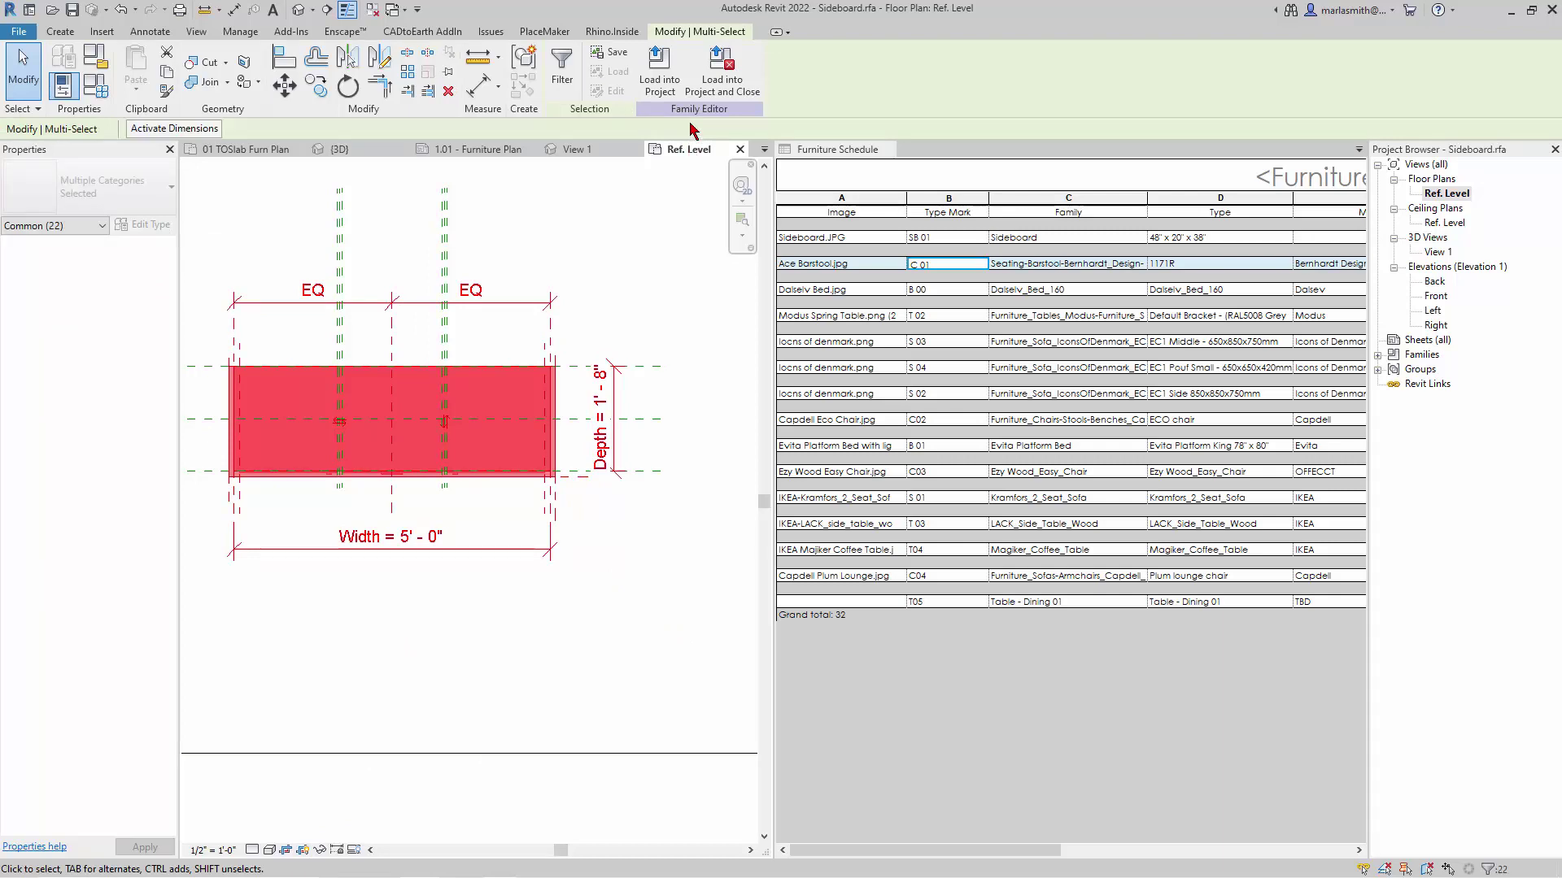
click(578, 81)
click(709, 285)
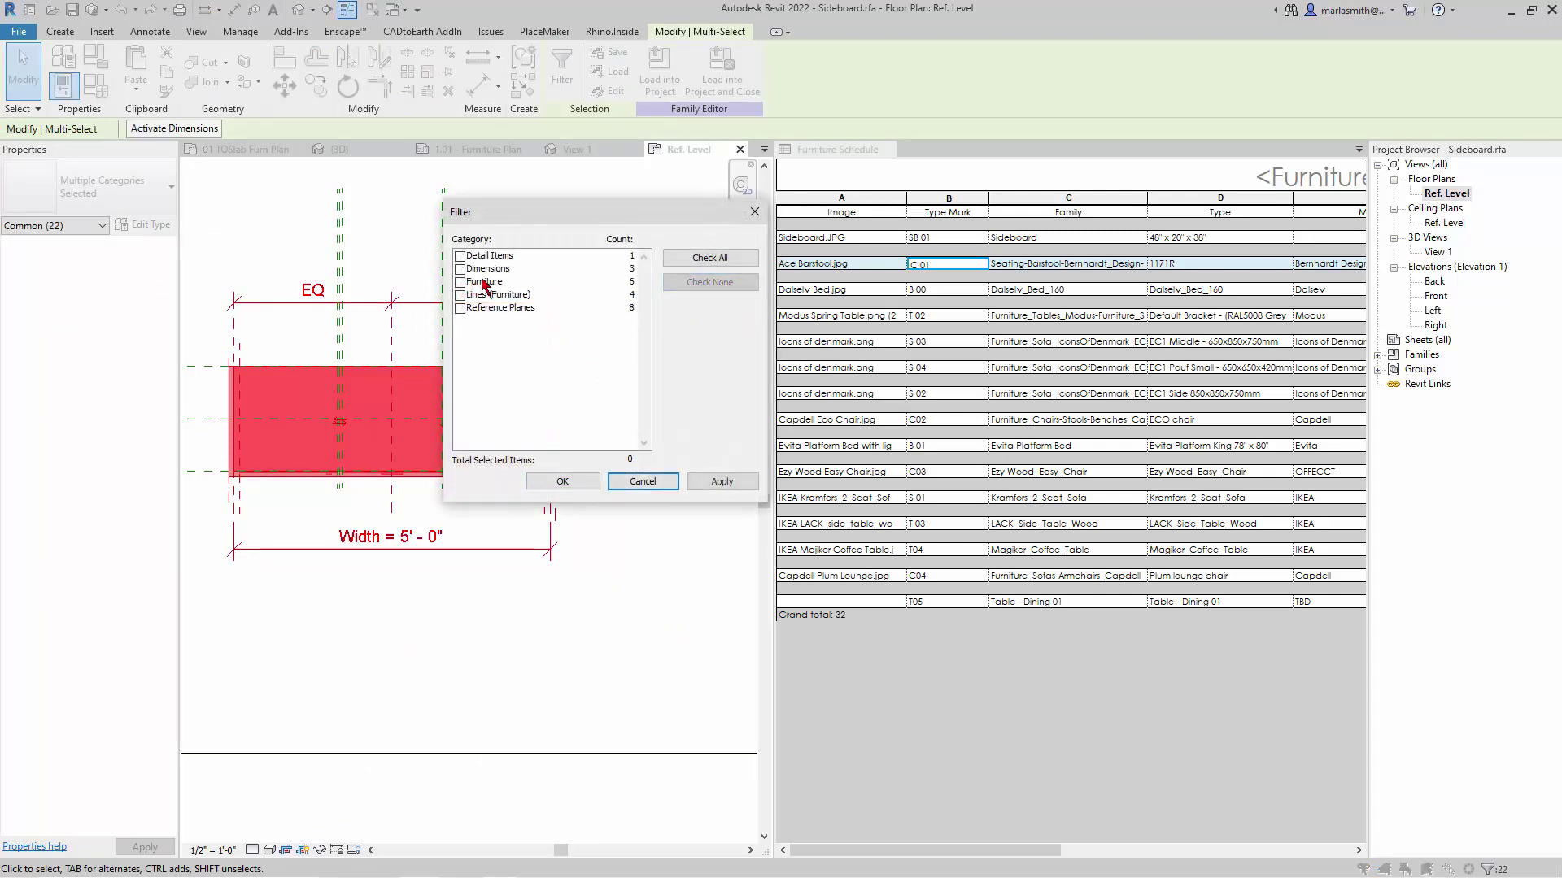
click(463, 257)
click(460, 256)
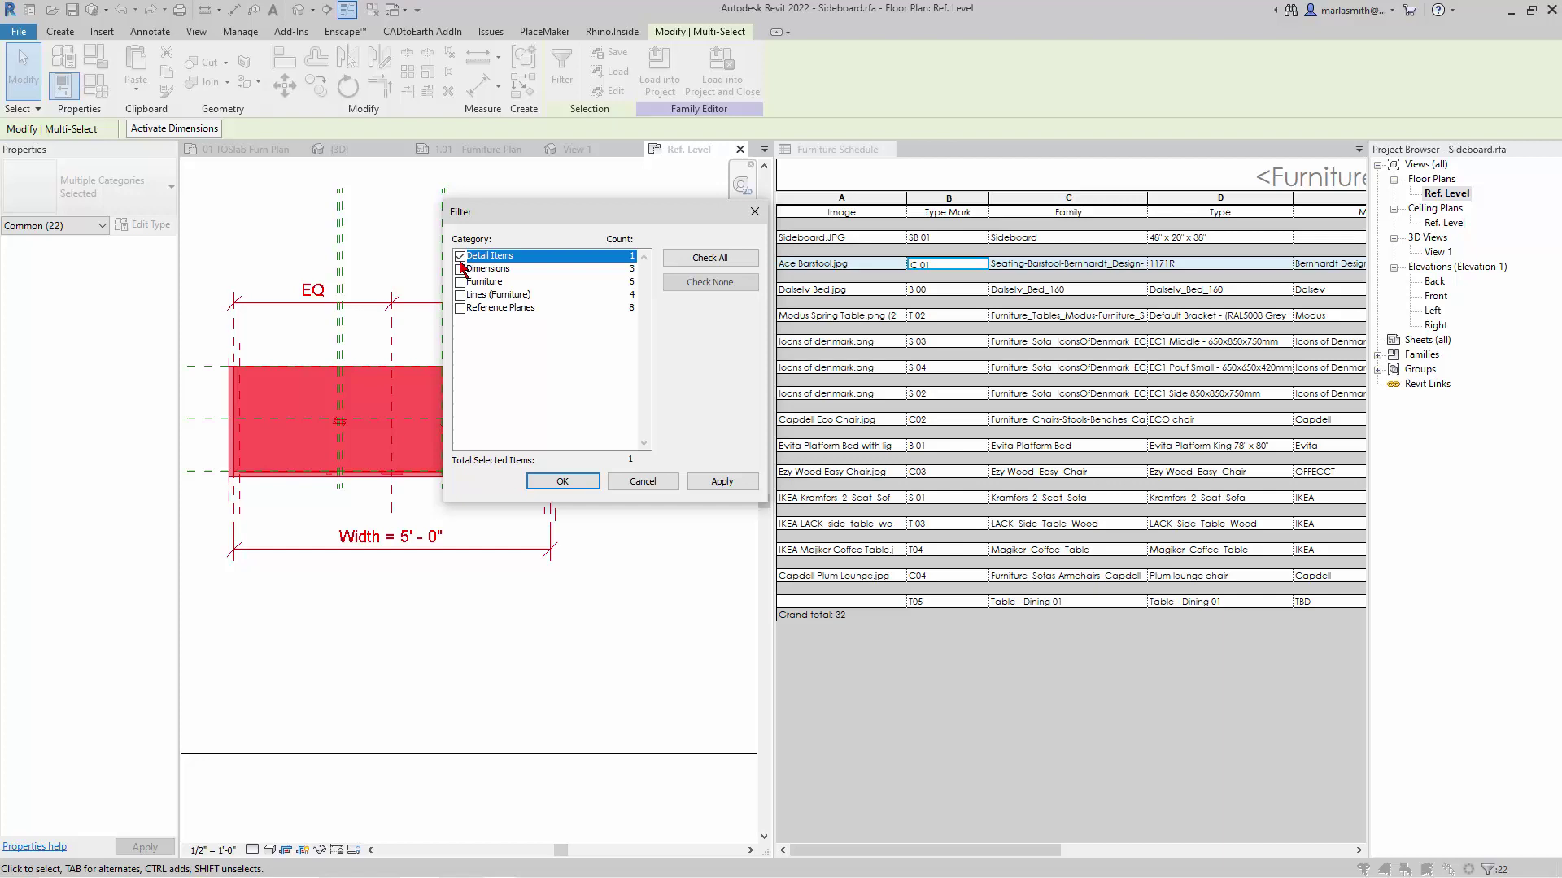
click(460, 295)
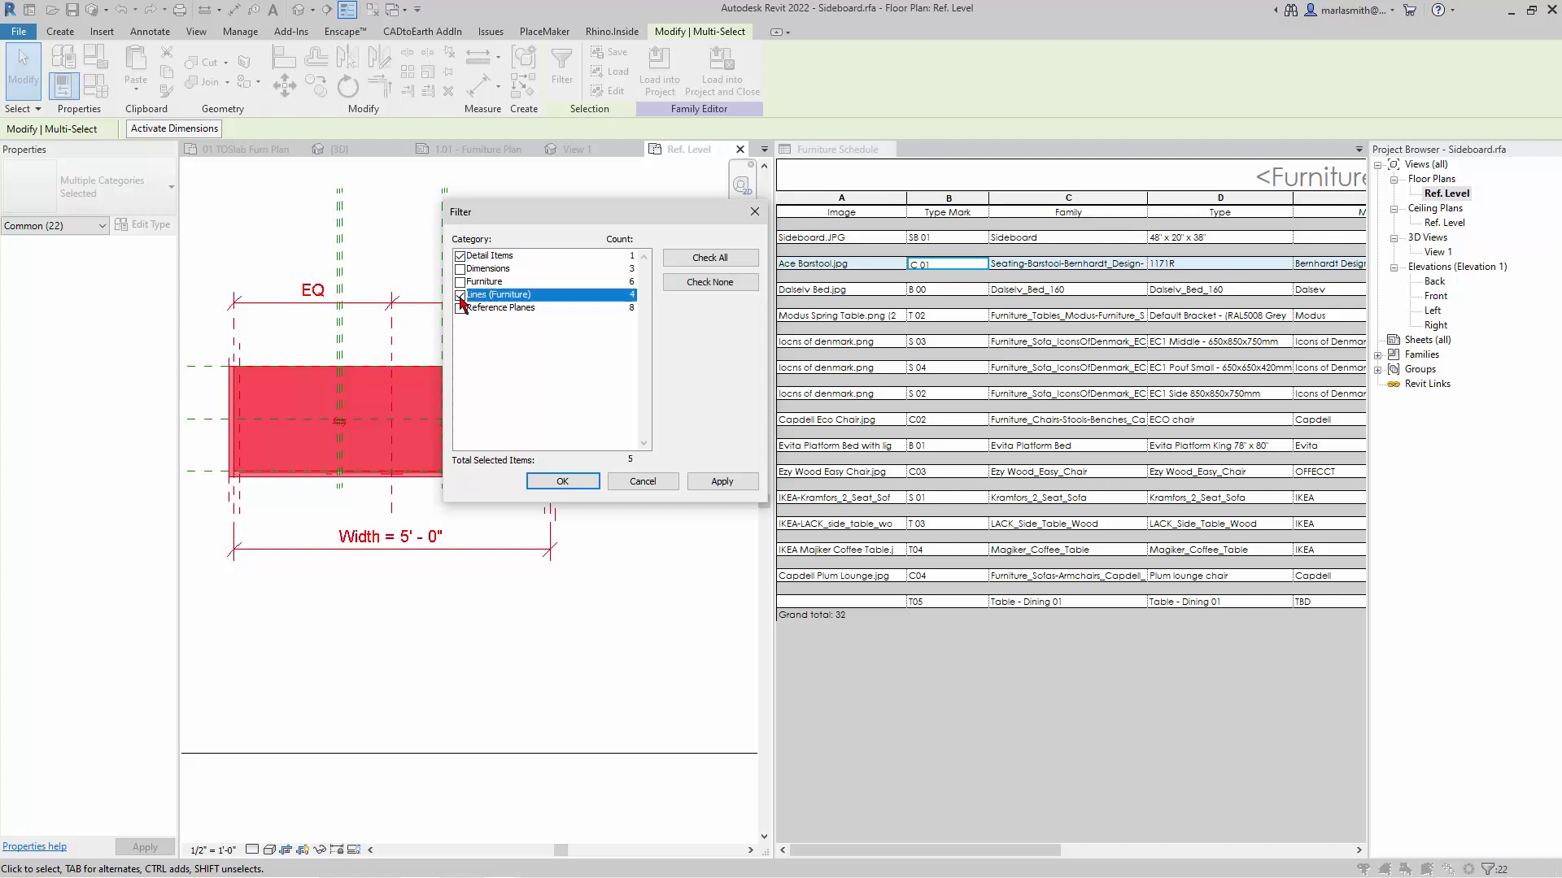
click(573, 482)
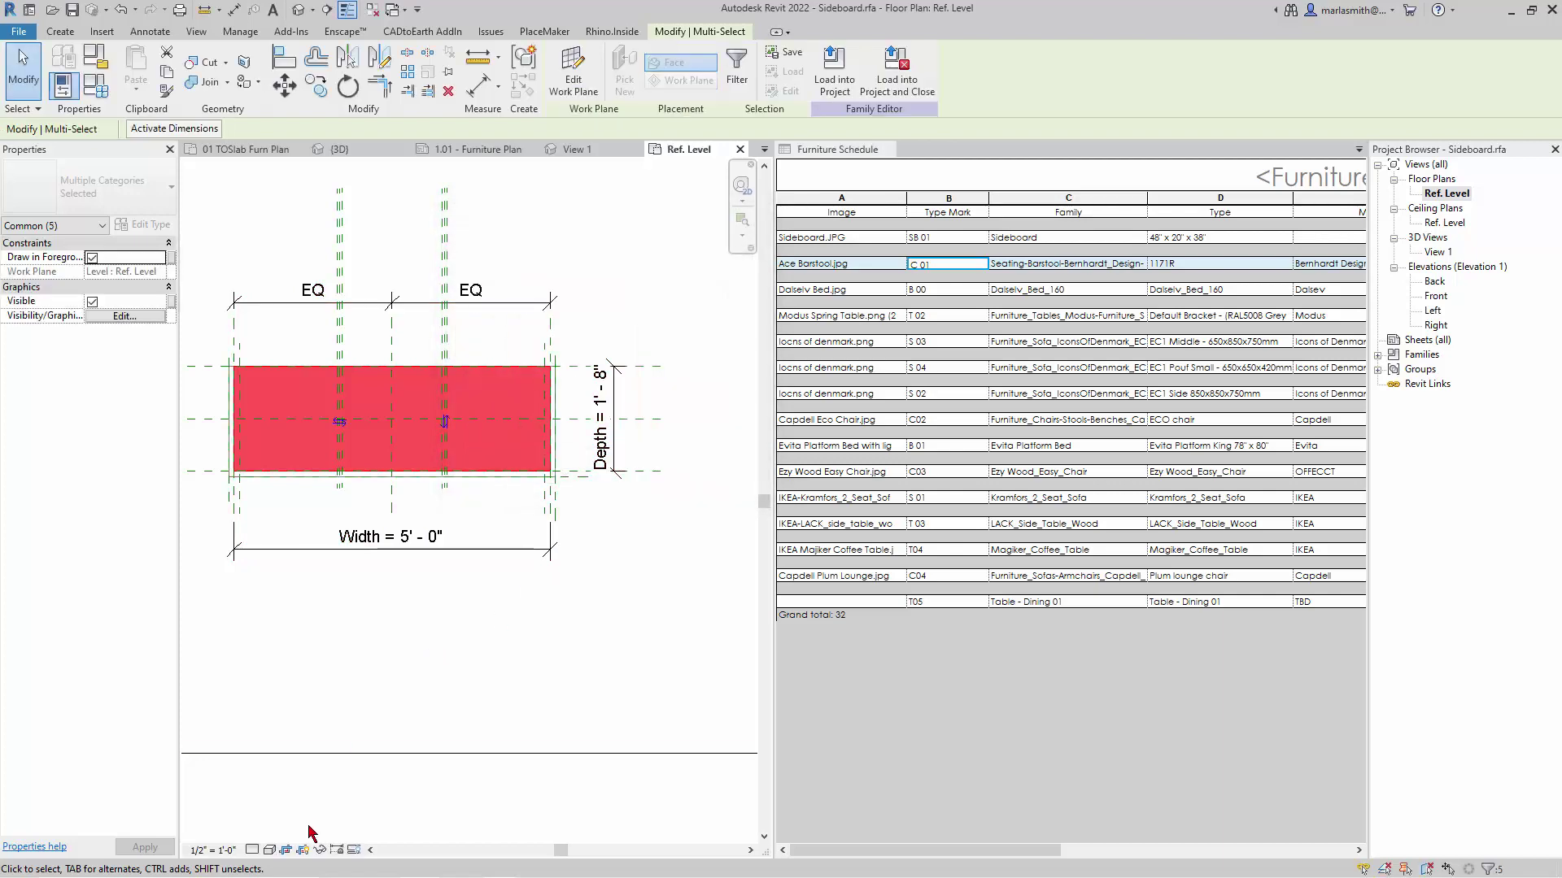
Isolate the detail-item rectangle in the family plan, then return to 01 TOSlab Furn Plan
click(319, 850)
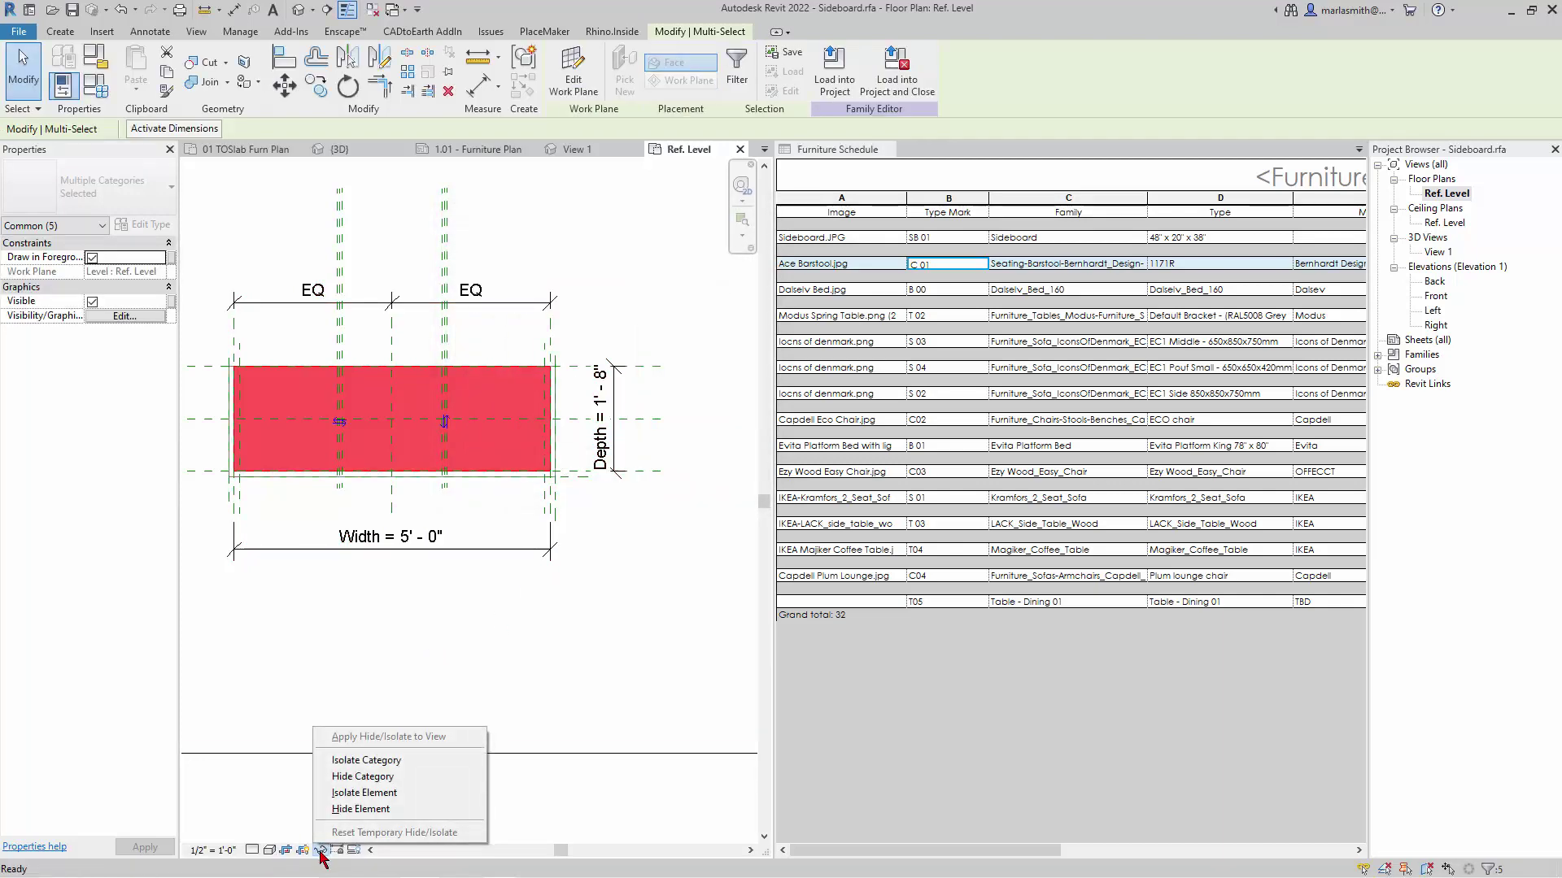
click(357, 793)
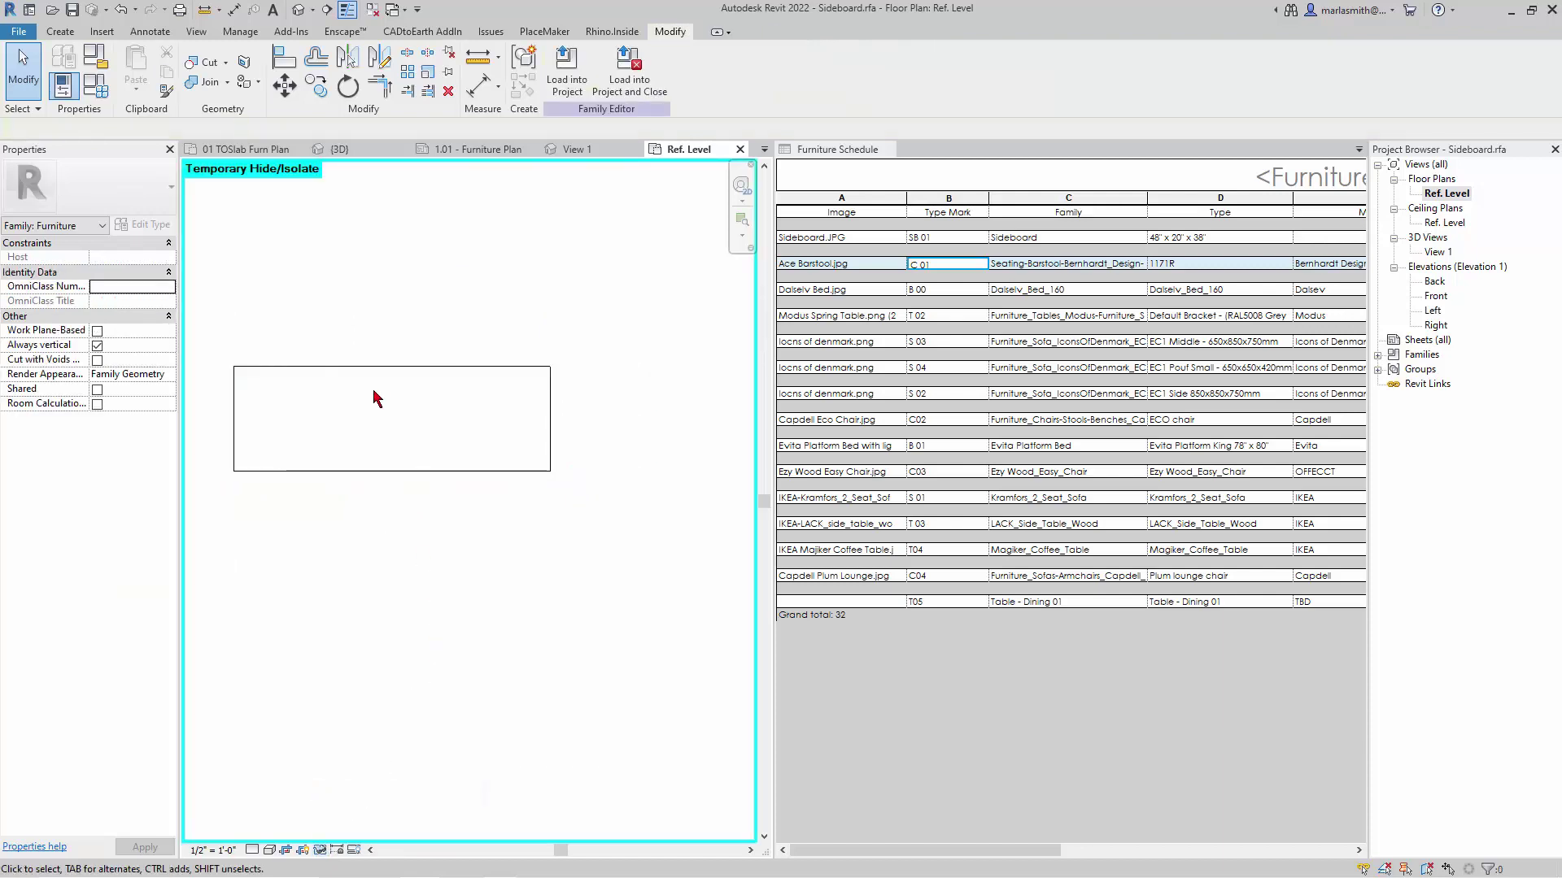
click(376, 374)
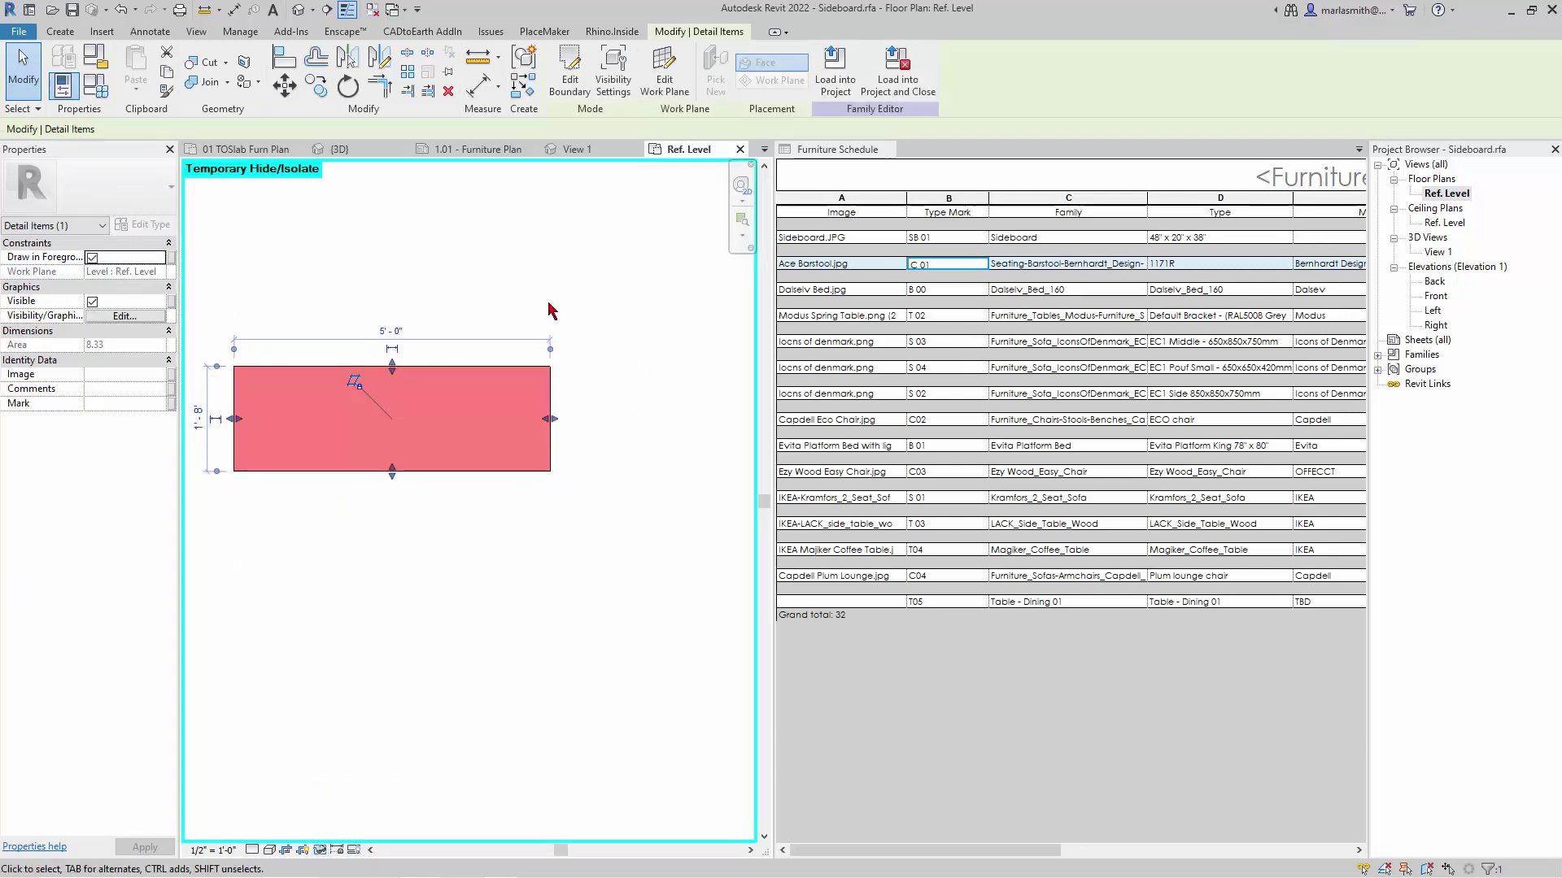
click(261, 153)
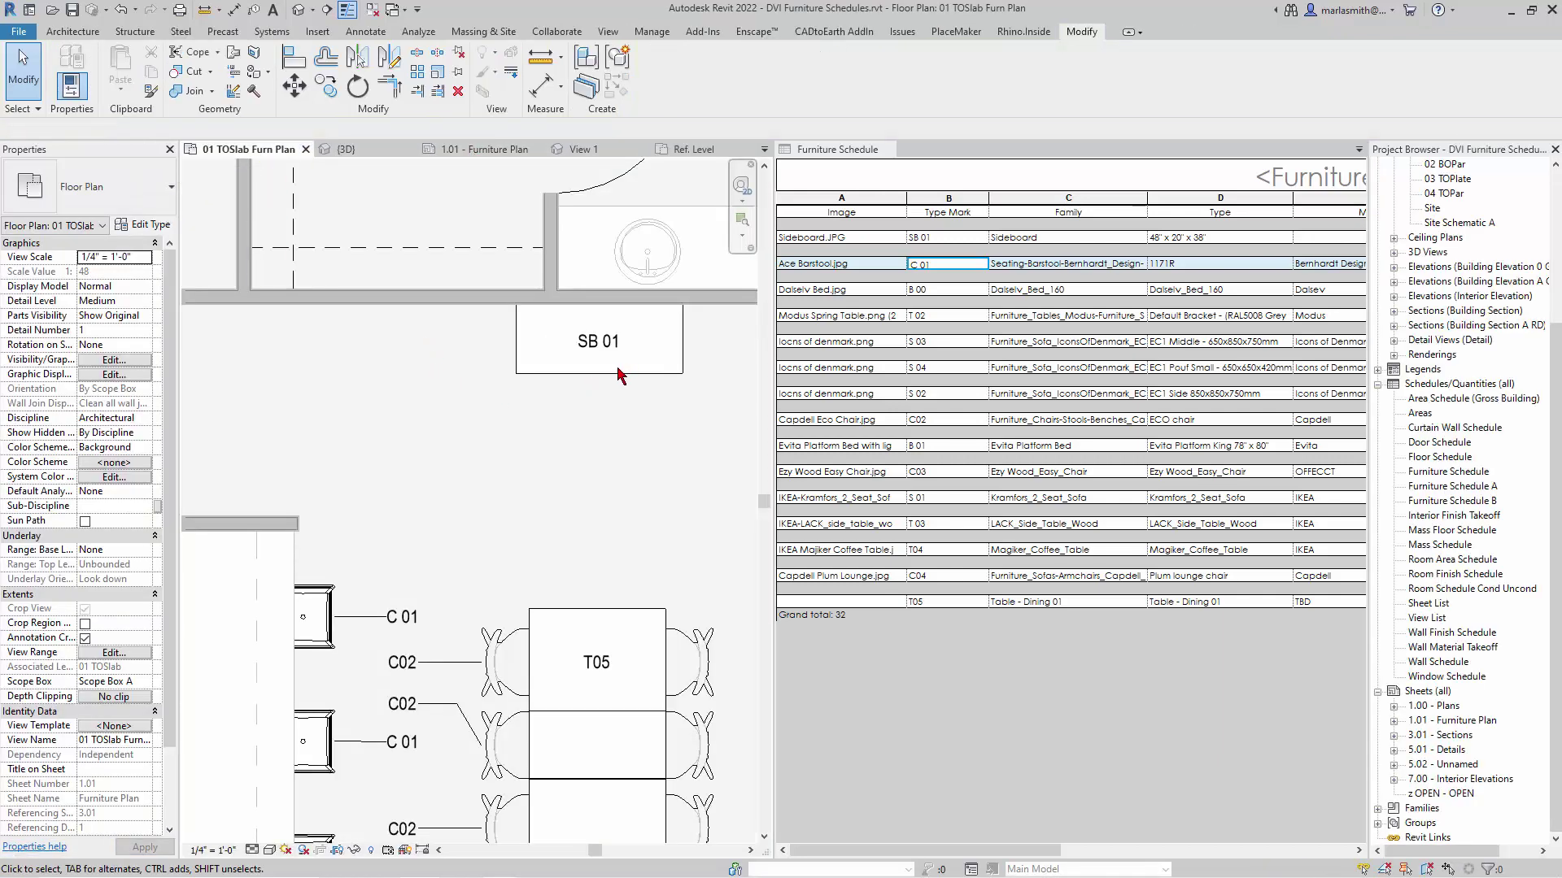
Switch back to the family's Ref. Level plan showing only the isolated rectangle
click(686, 153)
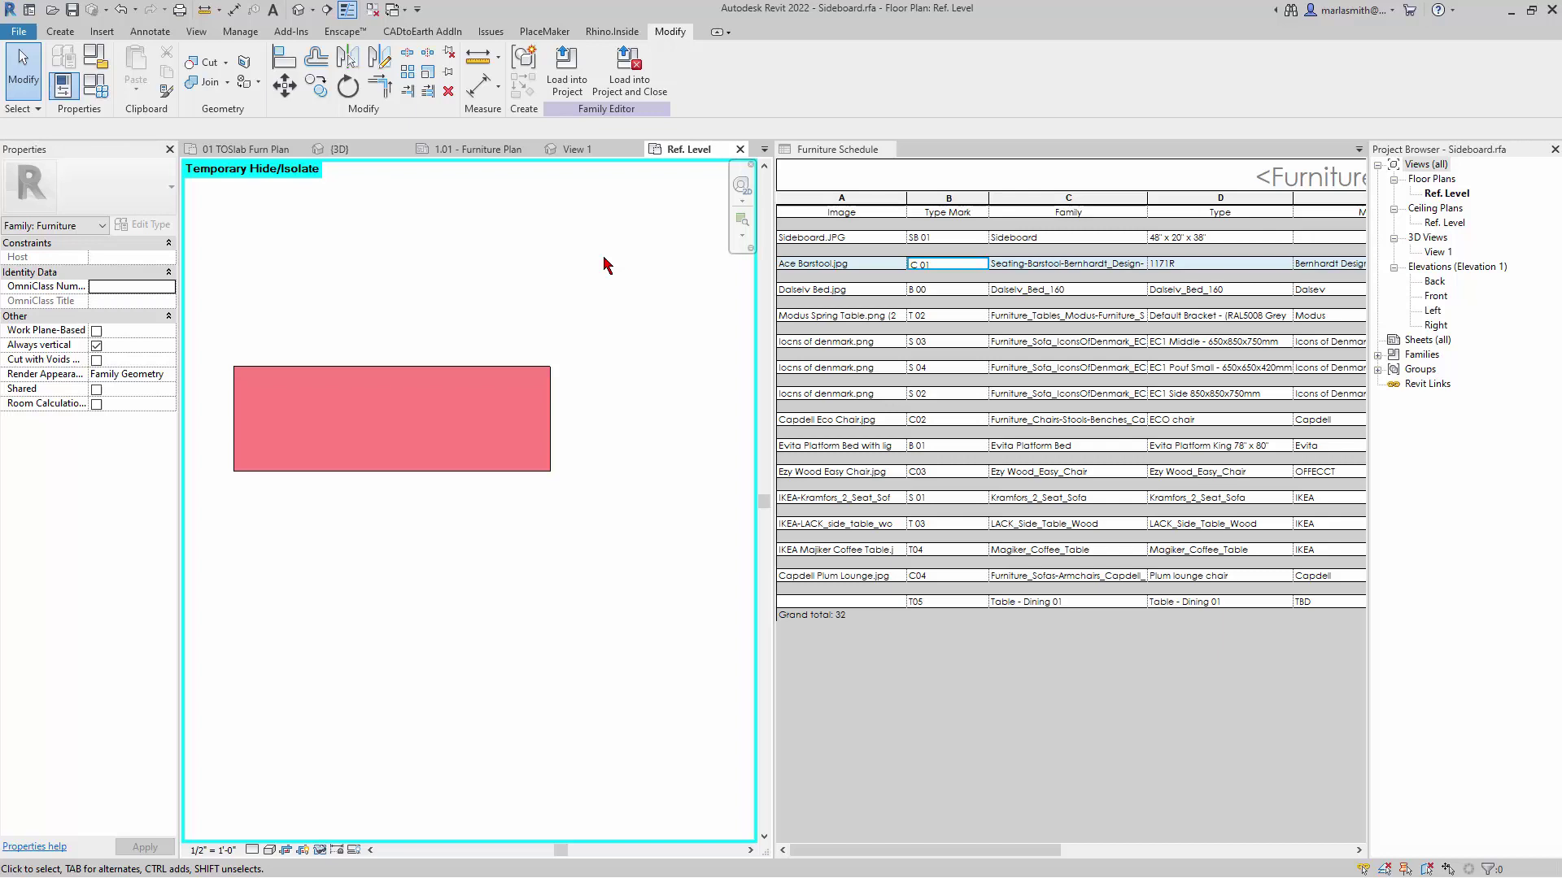
Close the Ref. Level view and zoom out over the 01 TOSlab Furn Plan
click(740, 149)
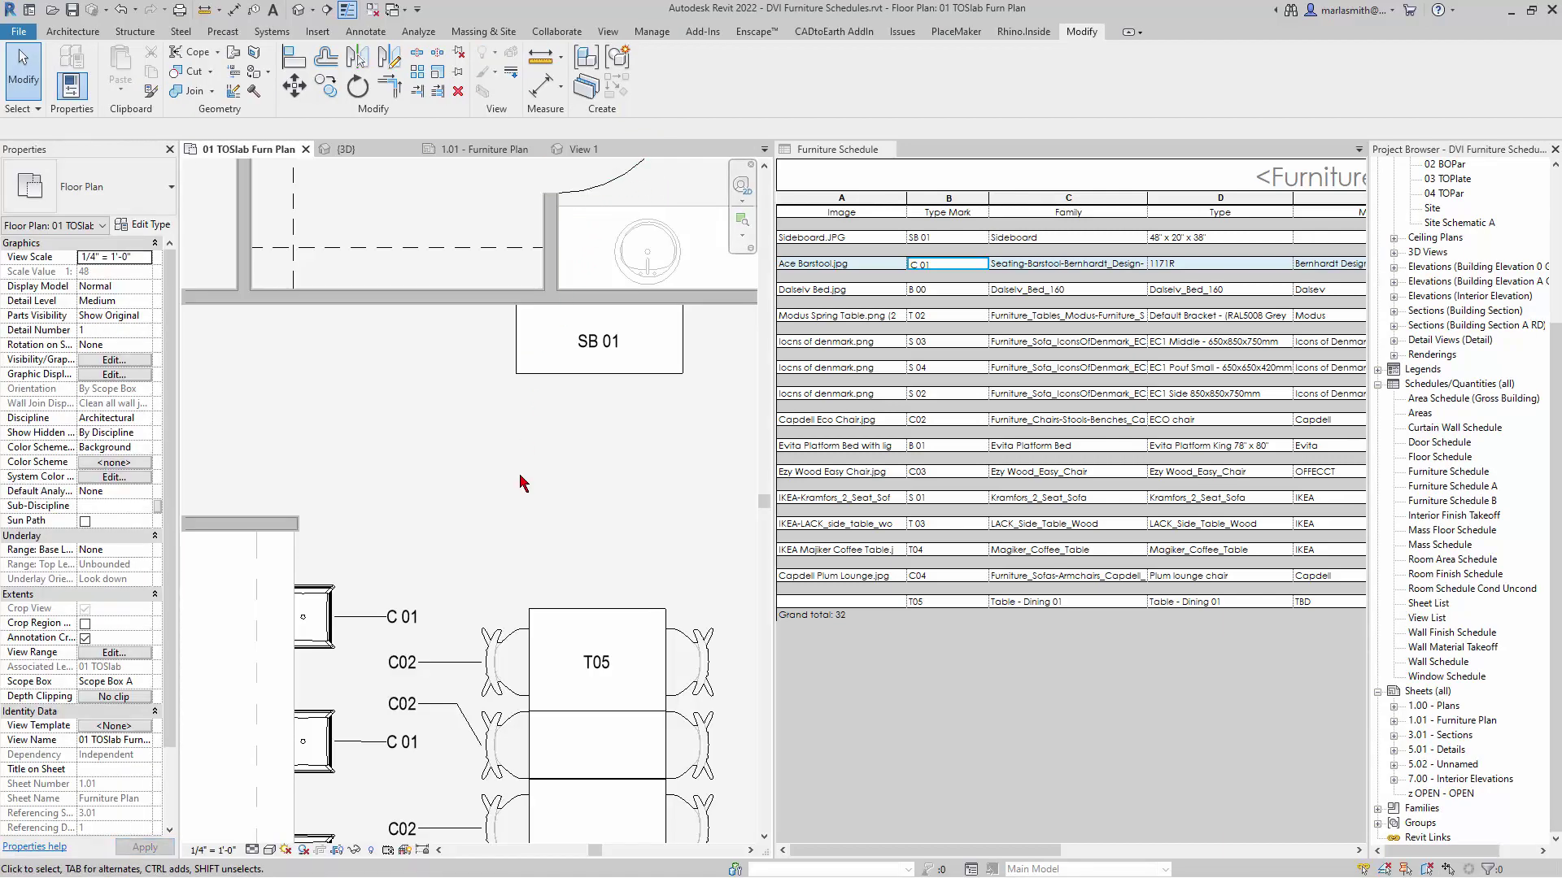
scroll(478, 412, down, 4)
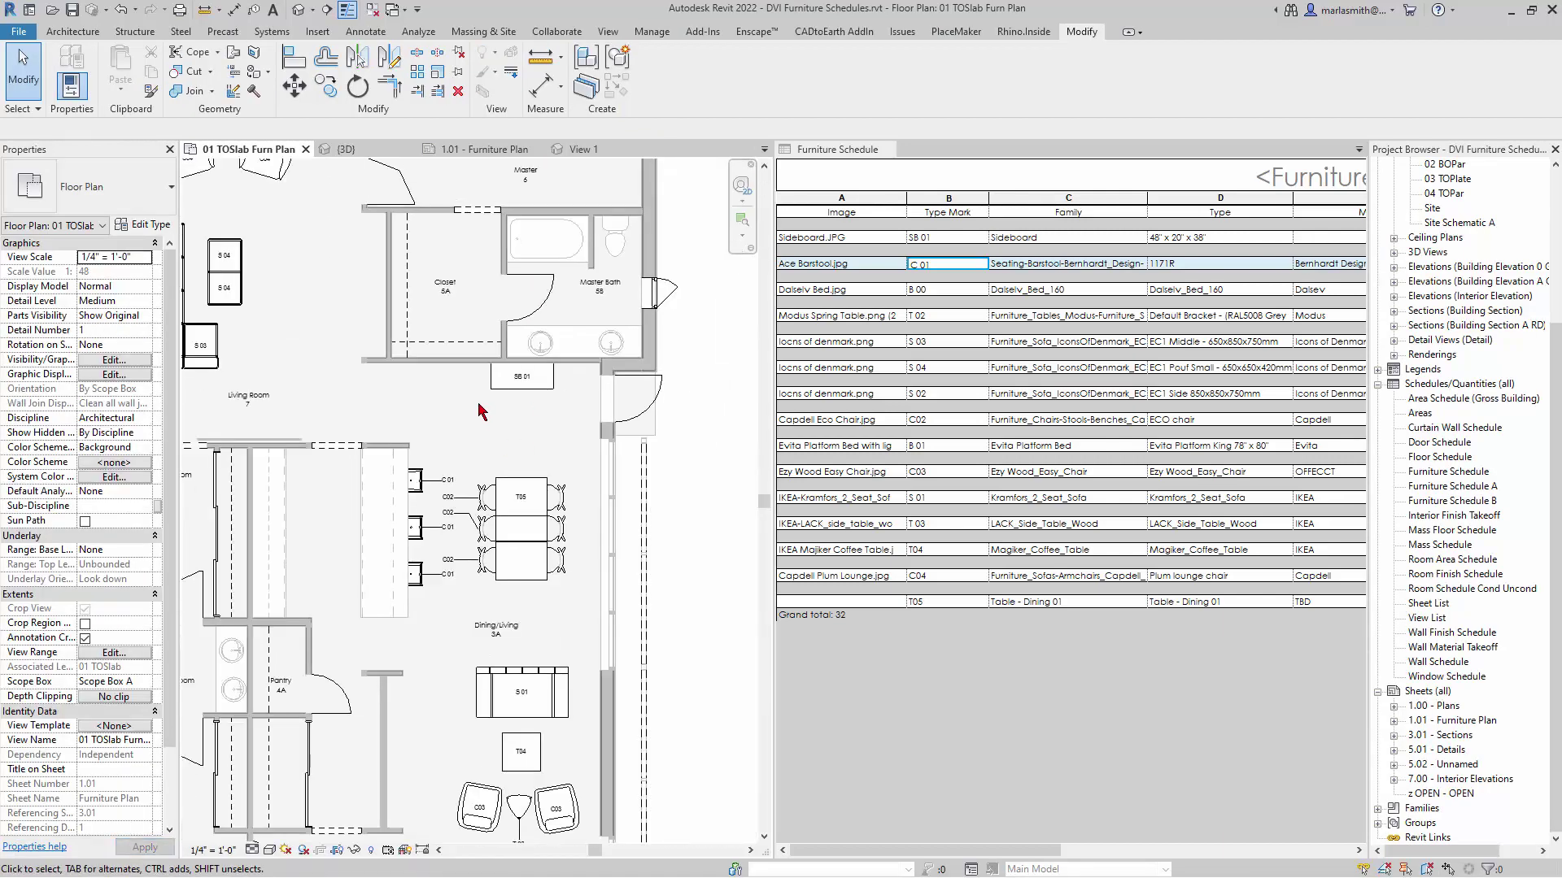
scroll(656, 457, down, 2)
scroll(657, 458, down, 2)
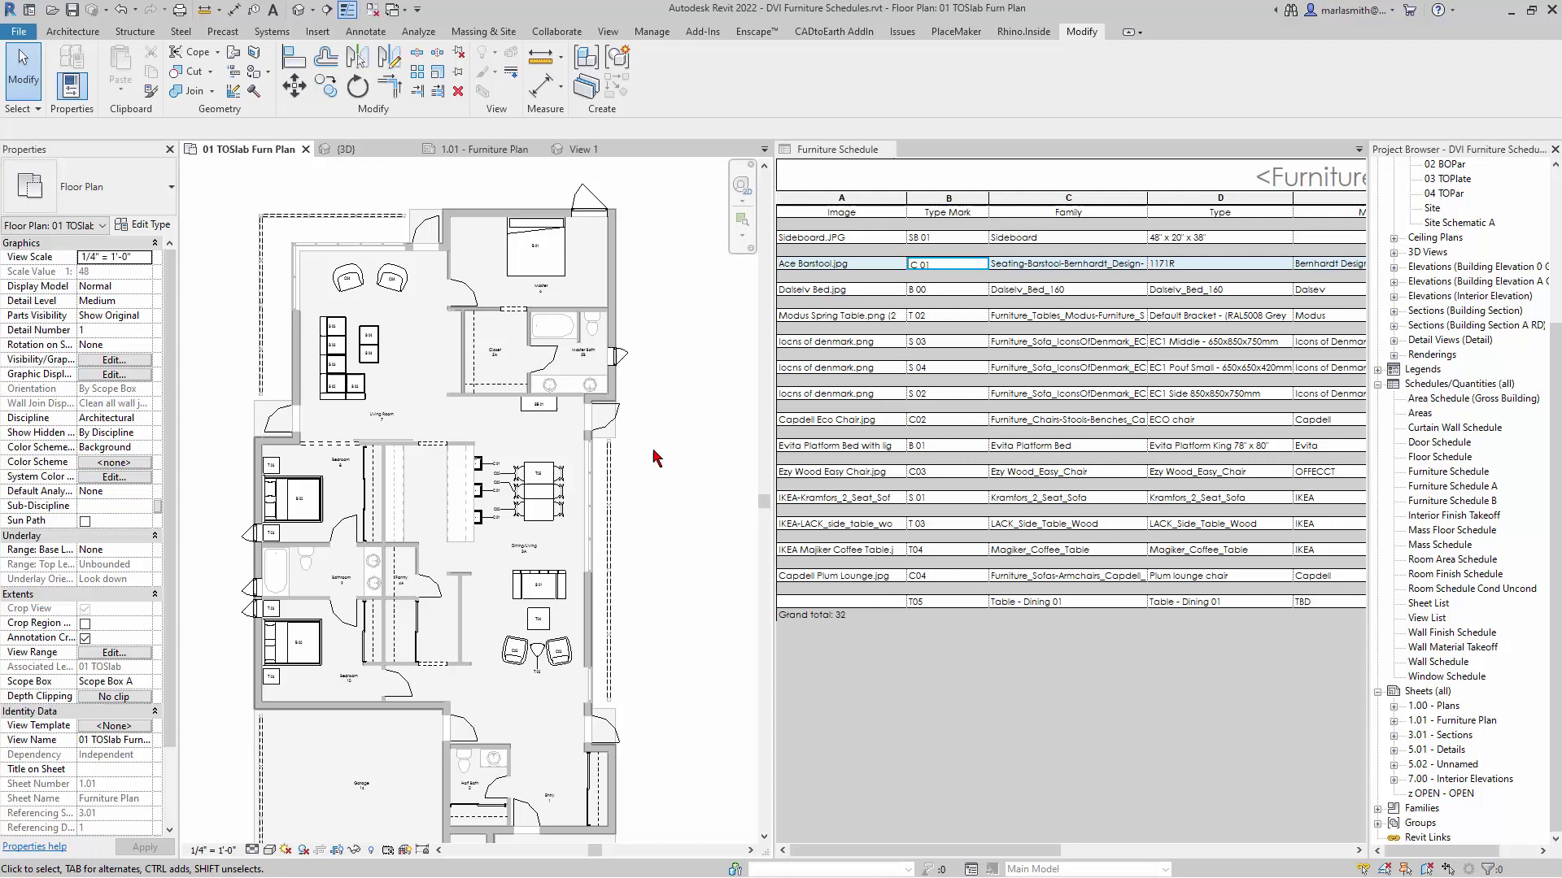